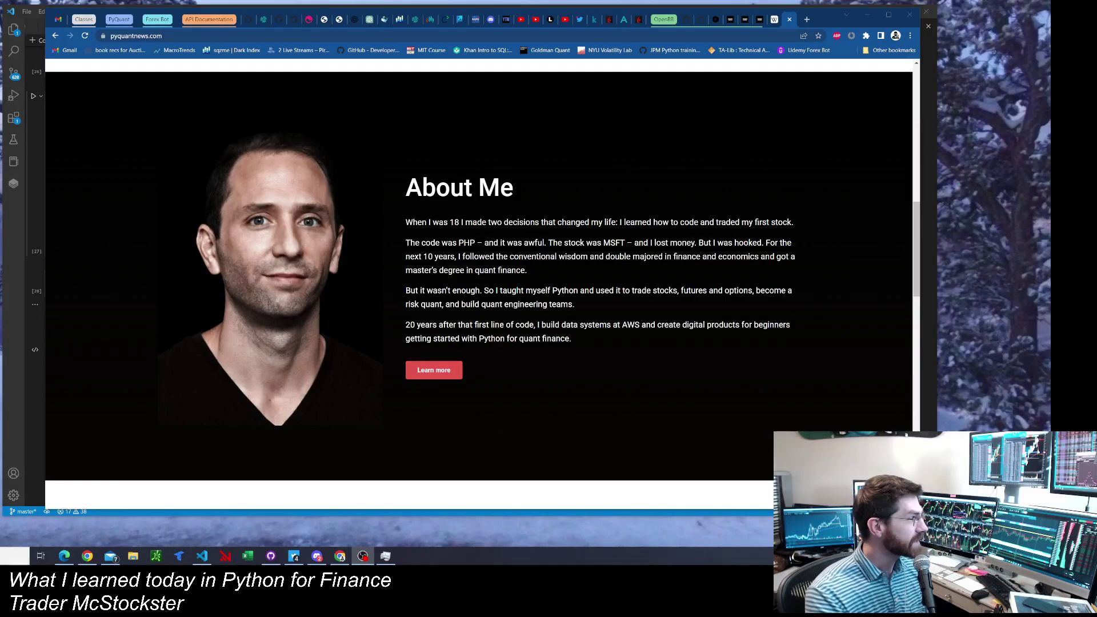
Step: Scroll pyquantnews.com to the '4 different ways' section and highlight the Python for Quant Finance course card
scroll(353, 251, "up", 10)
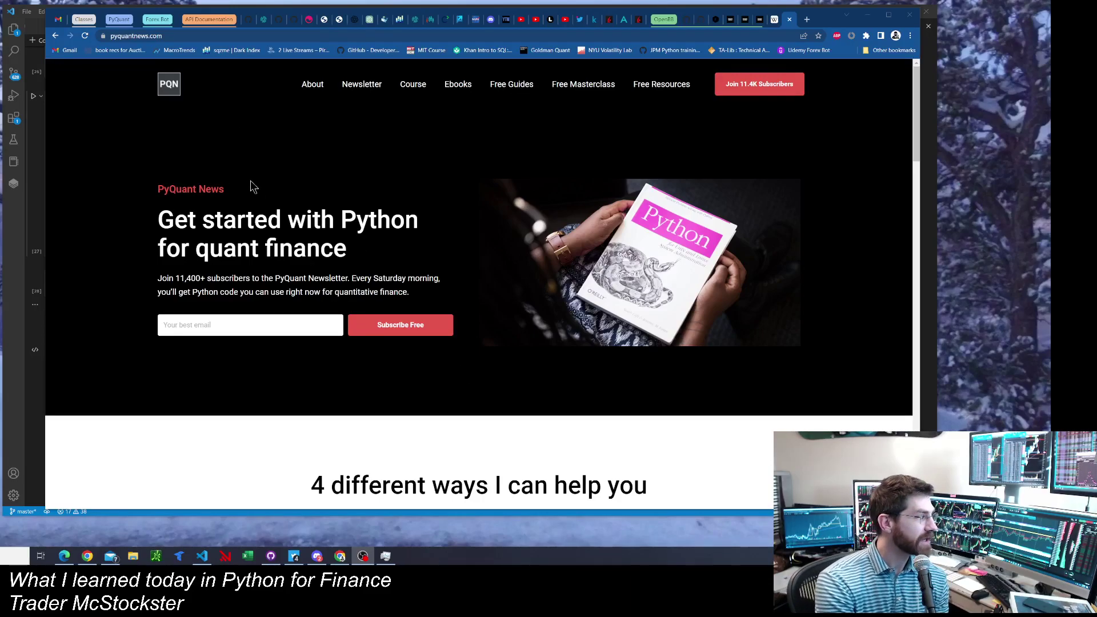
scroll(386, 255, "down", 5)
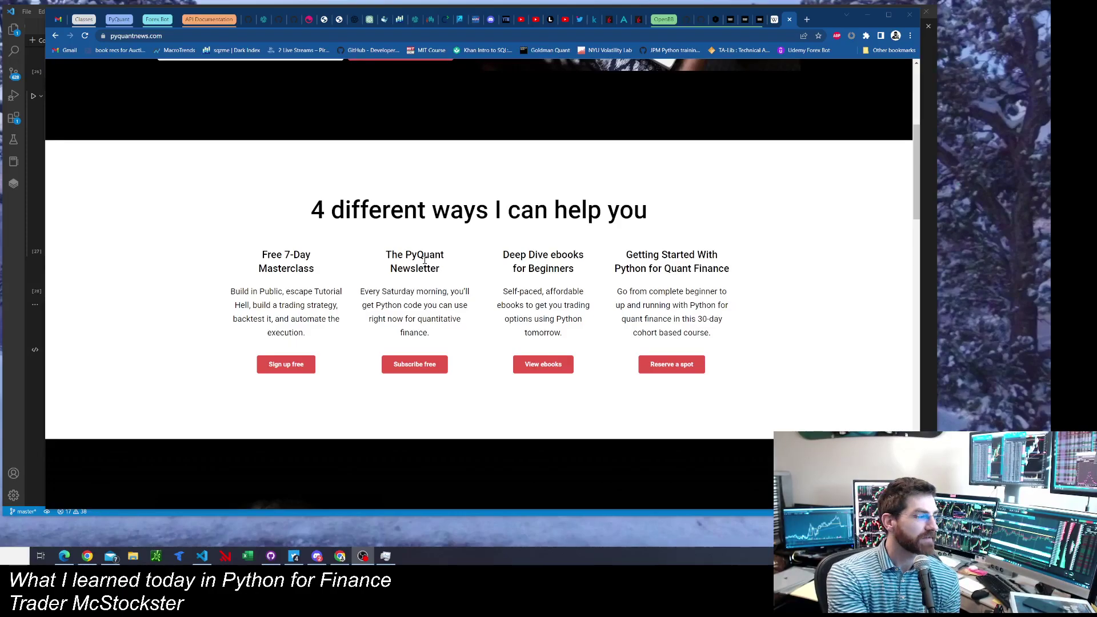
scroll(537, 264, "down", 3)
scroll(542, 246, "up", 2)
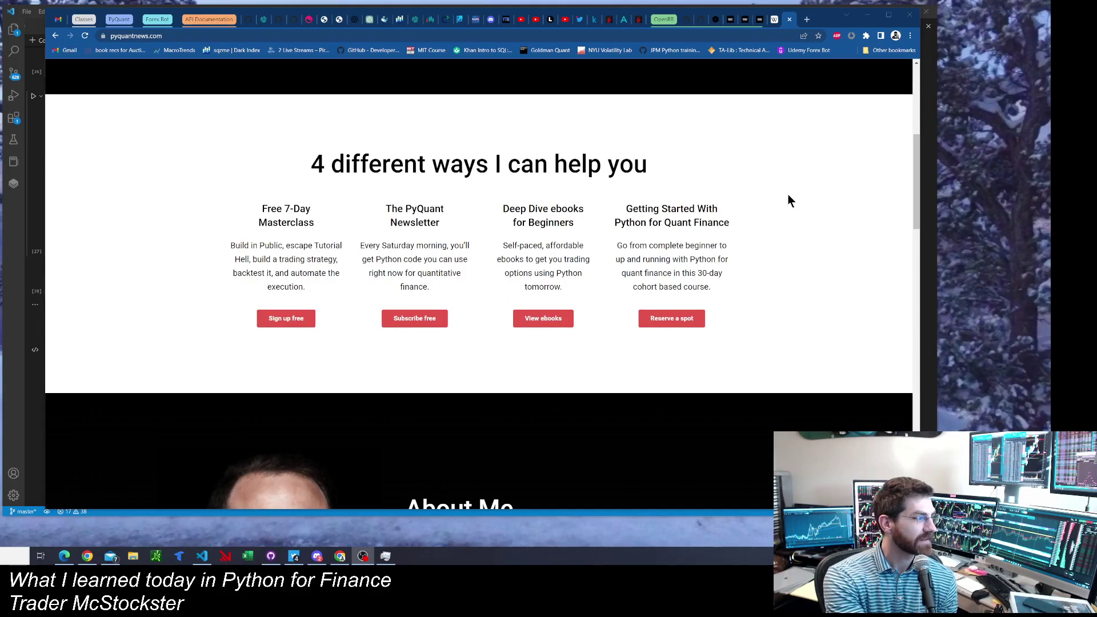
left_click_drag(627, 209, 756, 234)
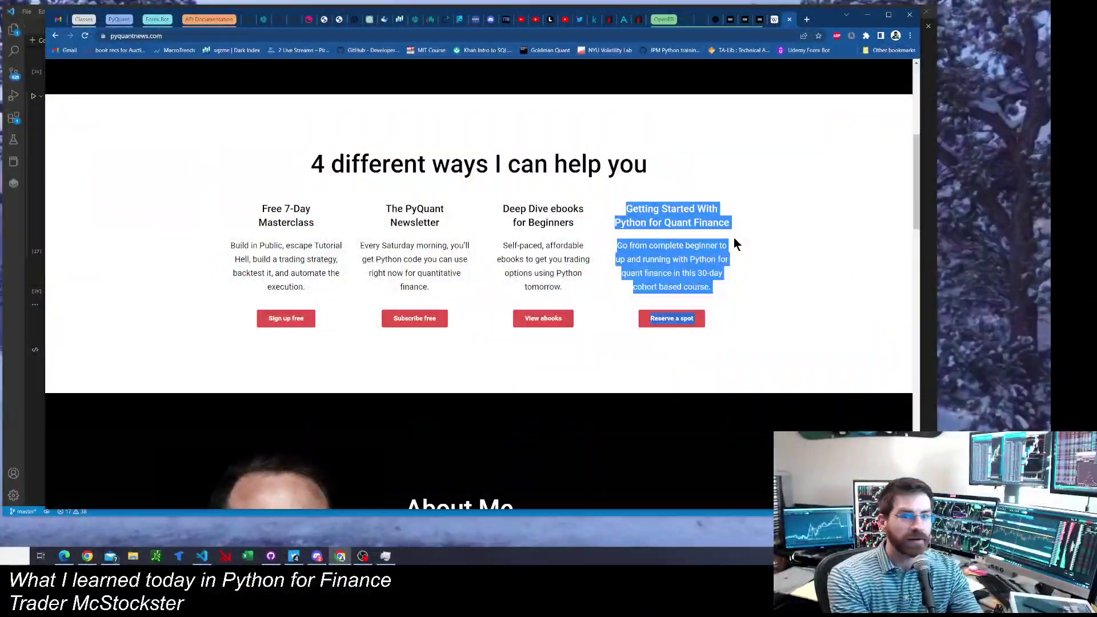
left_click(804, 240)
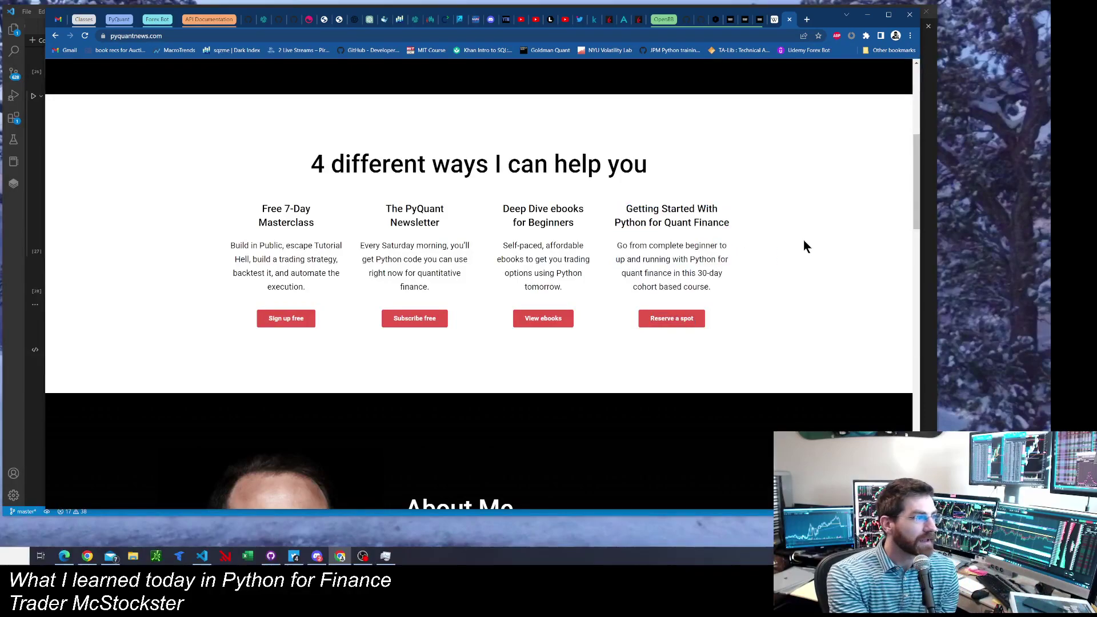
Step: Cycle between the t-SNE Wikipedia and openbb.co tabs, then minimize Chrome to reveal VS Code
key("ctrl+shift+Tab")
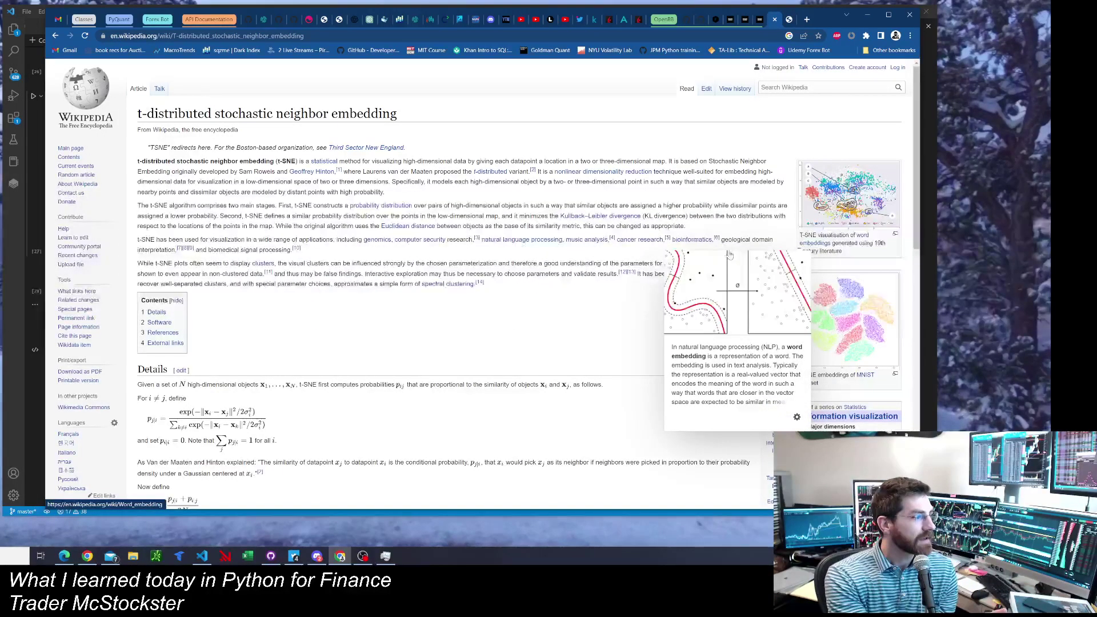
key("ctrl+shift+Tab")
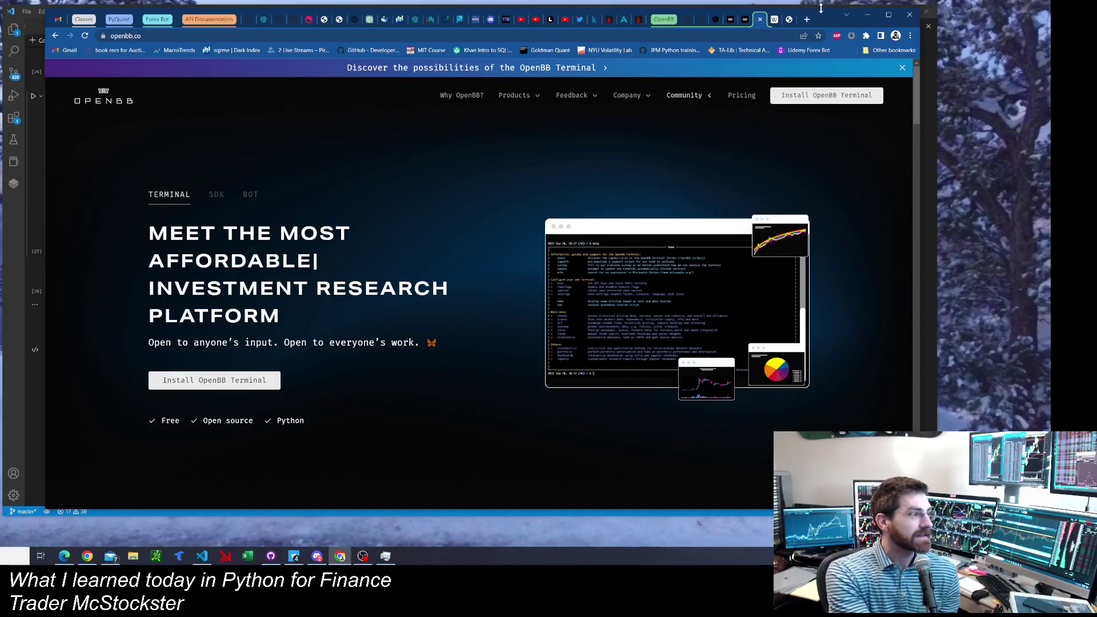
left_click(868, 15)
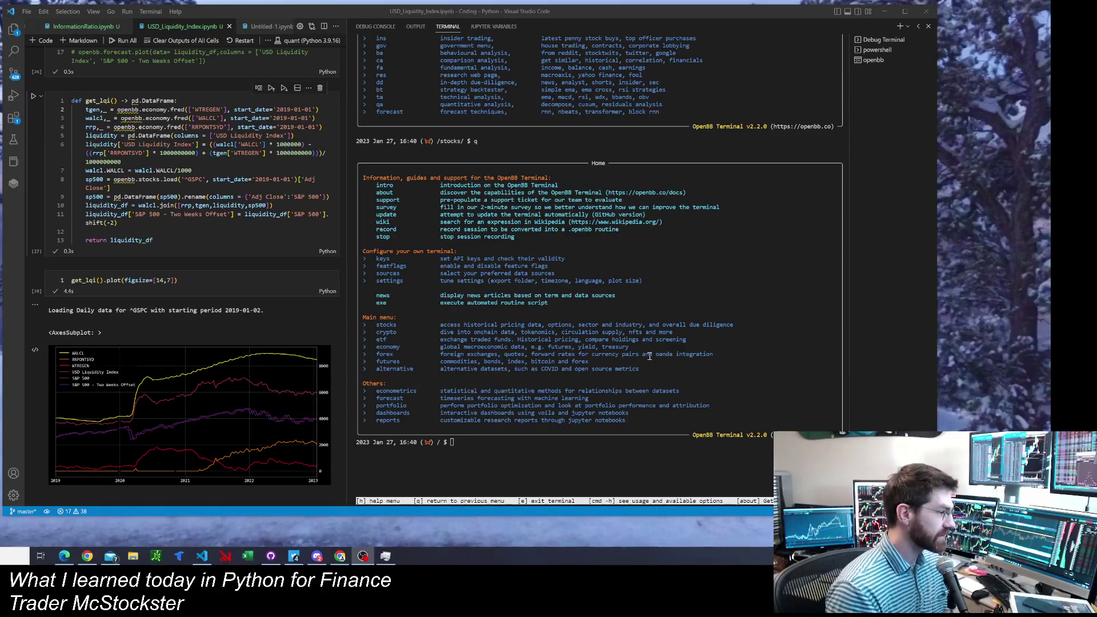
Step: Bring the VS Code window with OpenBB Terminal to the front
left_click(480, 445)
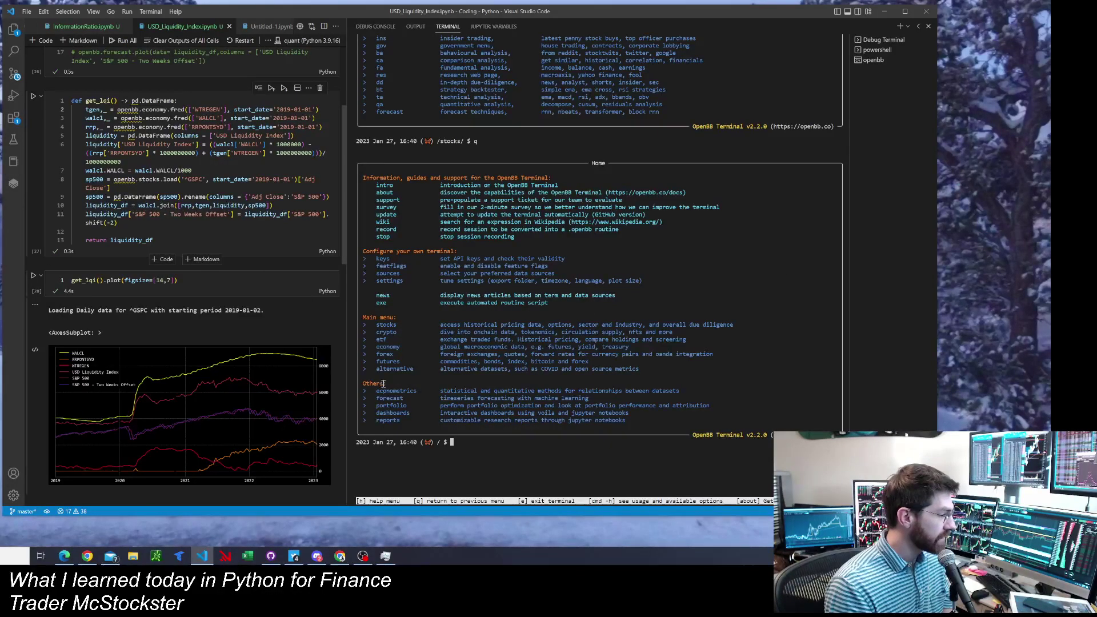
Step: Browse the OpenBB docs from Basics to the SDK stocks options guide, then return to VS Code
left_click(341, 556)
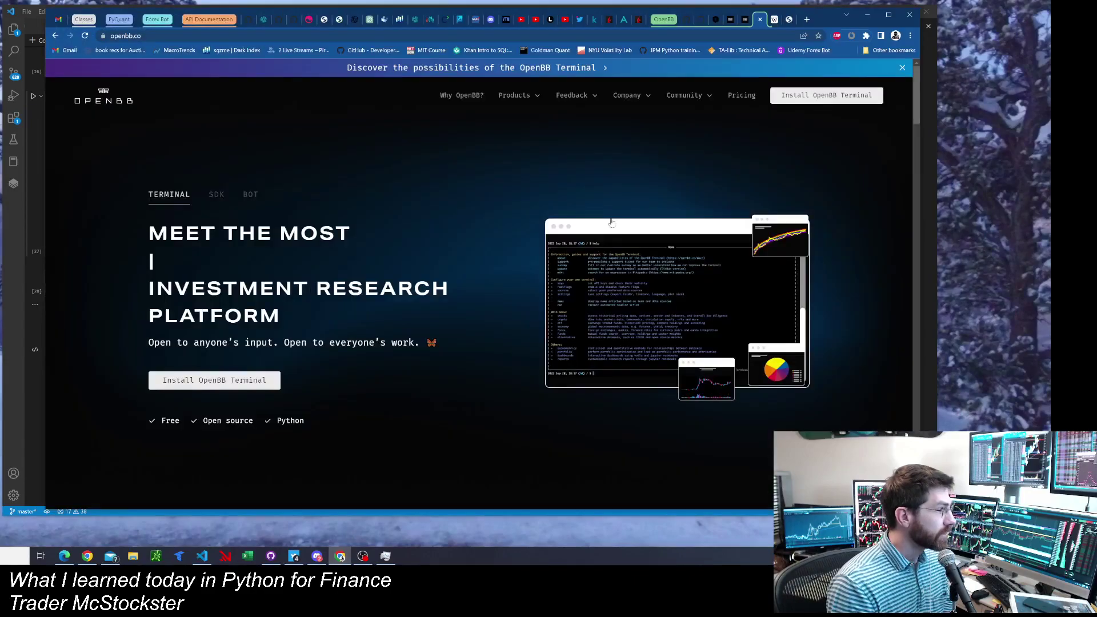
scroll(600, 232, "up", 15)
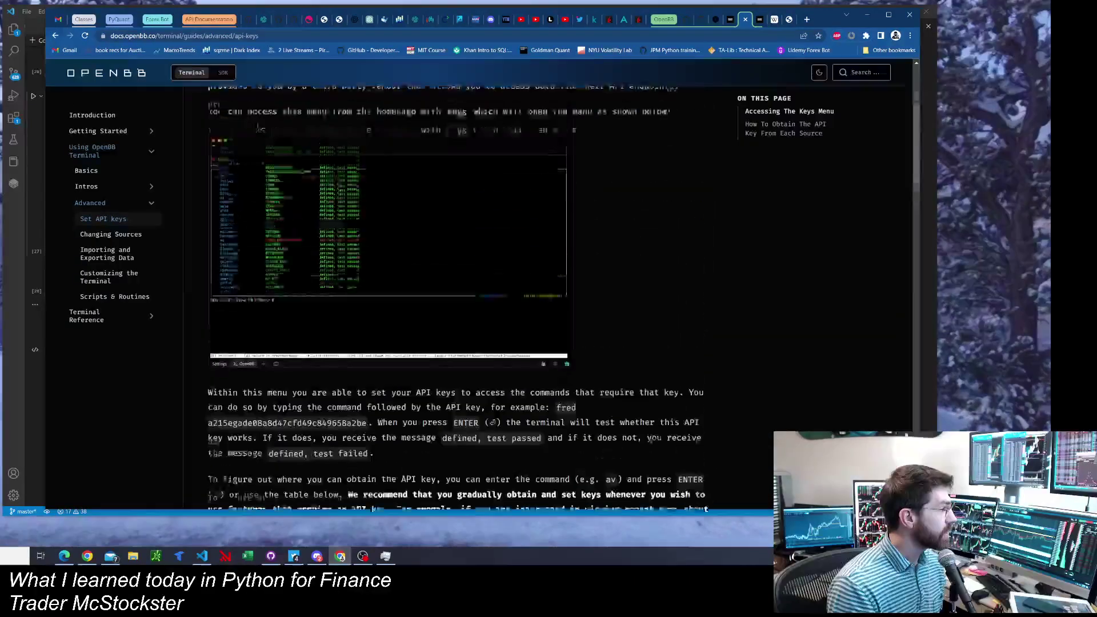
left_click(149, 203)
left_click(147, 204)
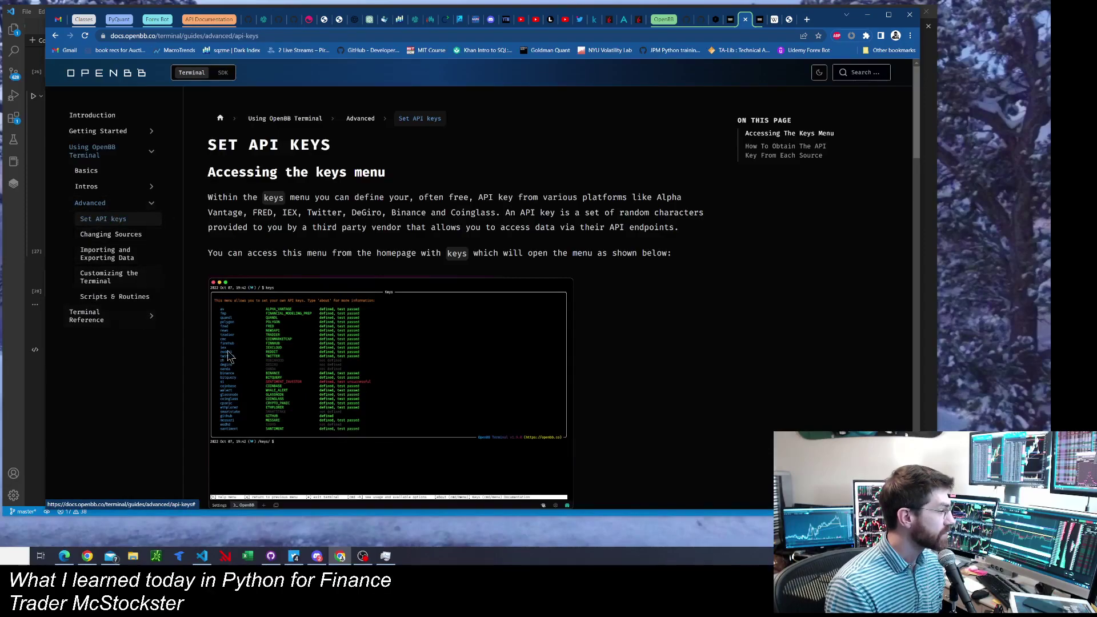
left_click(146, 188)
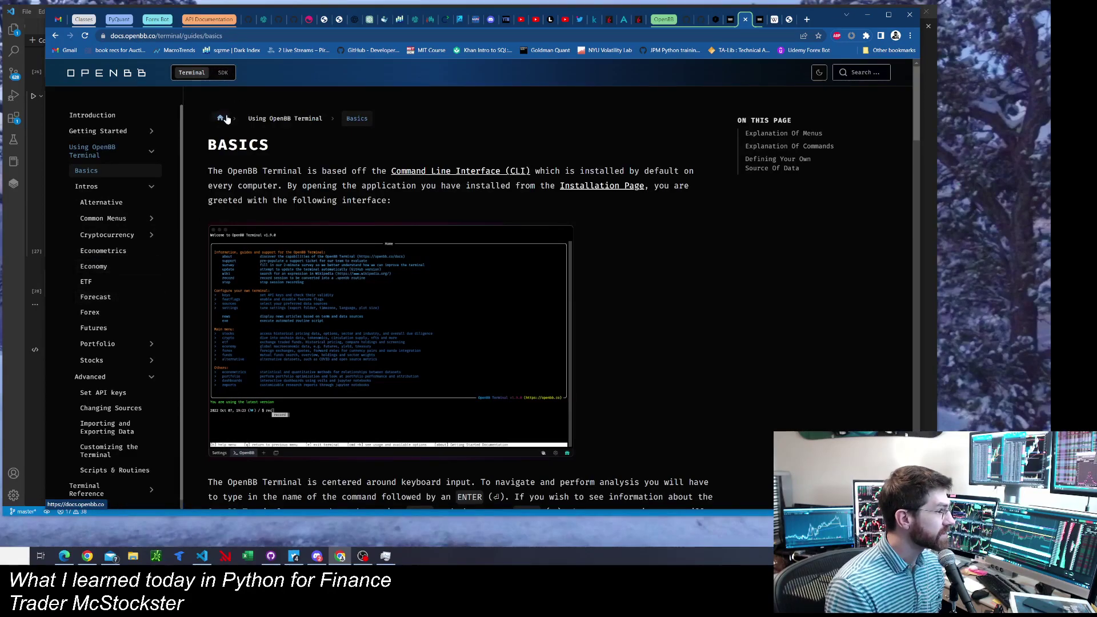
left_click(223, 72)
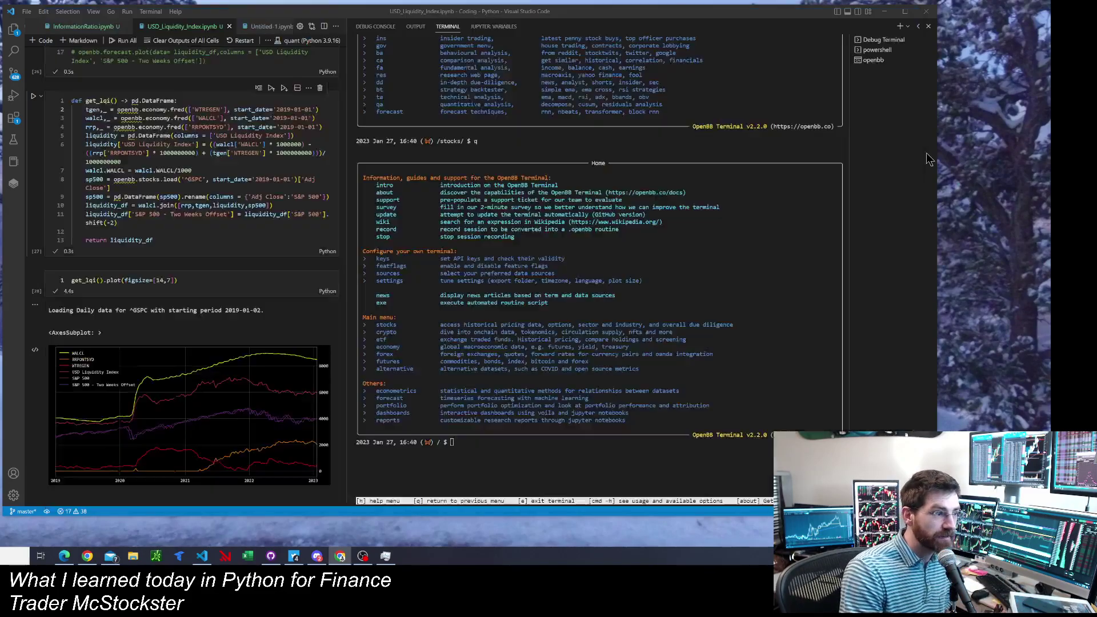
left_click(930, 159)
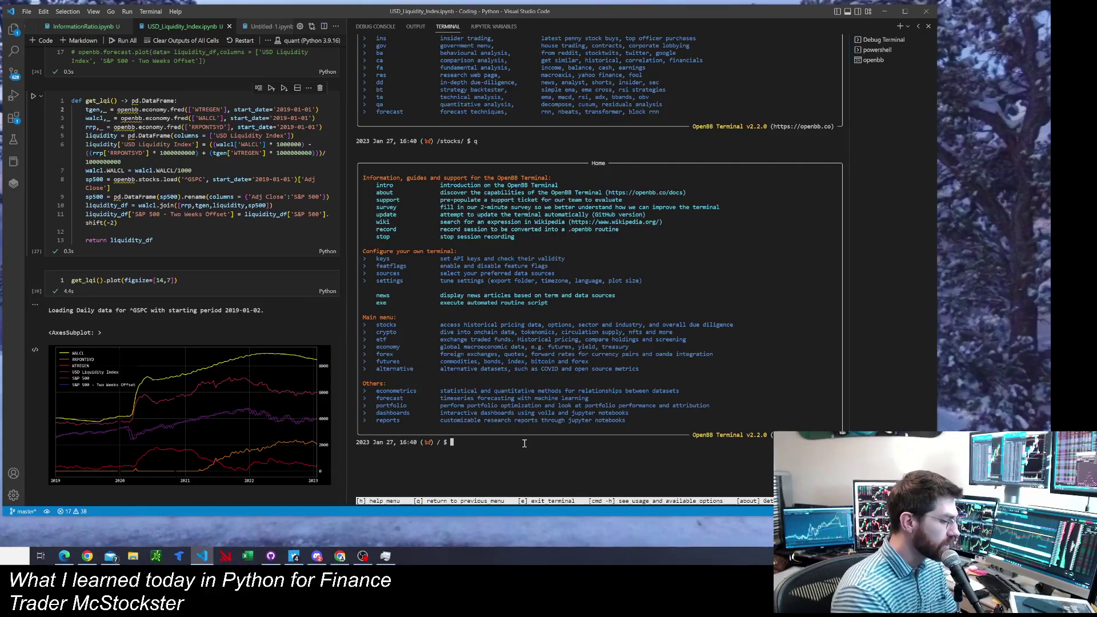
Step: Print the OpenBB Terminal home menu help with h and ?
type("h")
key("Return")
type("?")
key("Return")
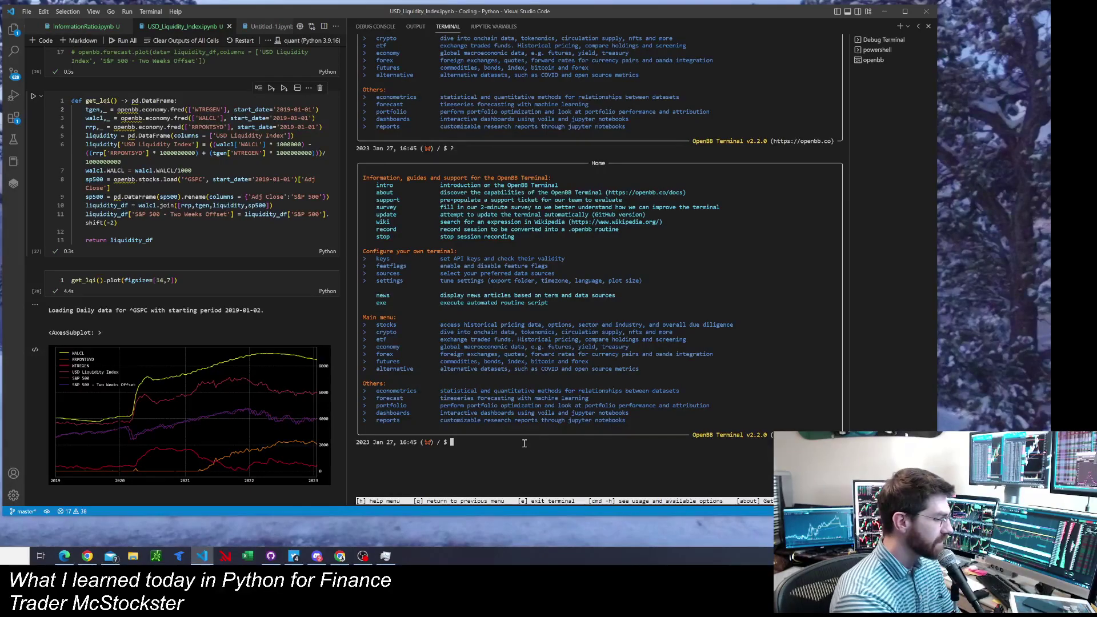
Step: Enter the stocks menu and load daily MSFT price data with load -t MSFT
type("stocks")
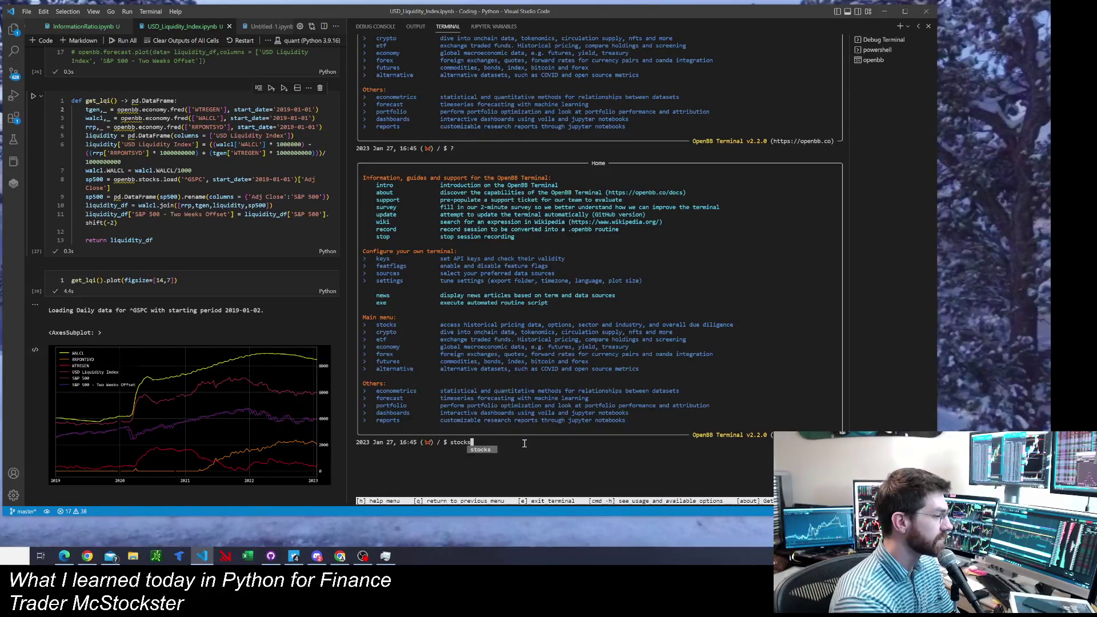
key("Return")
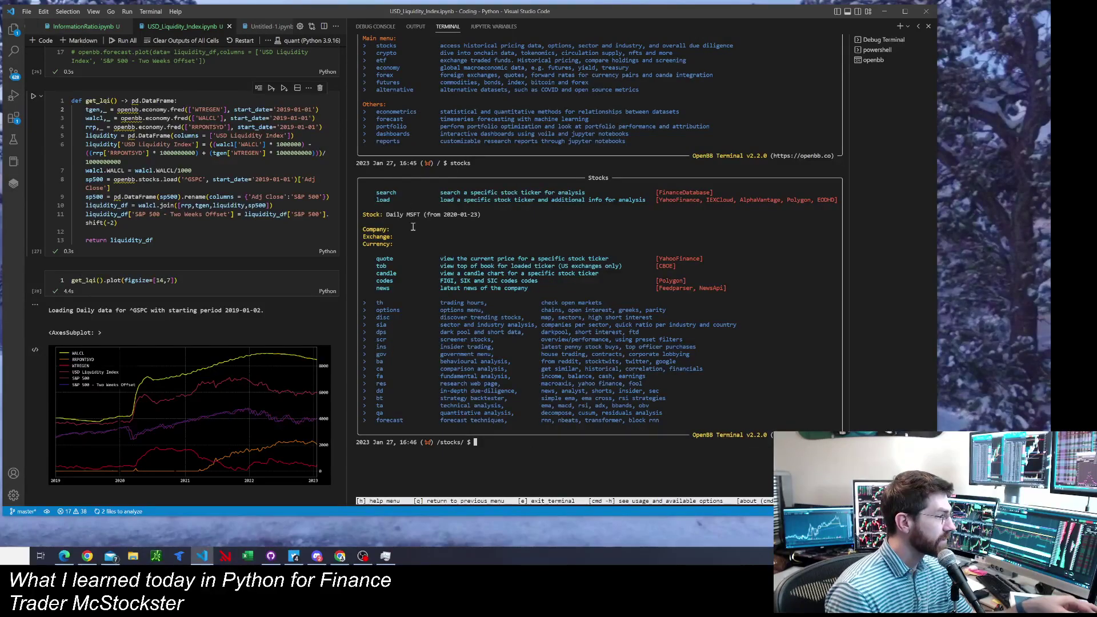
type("load")
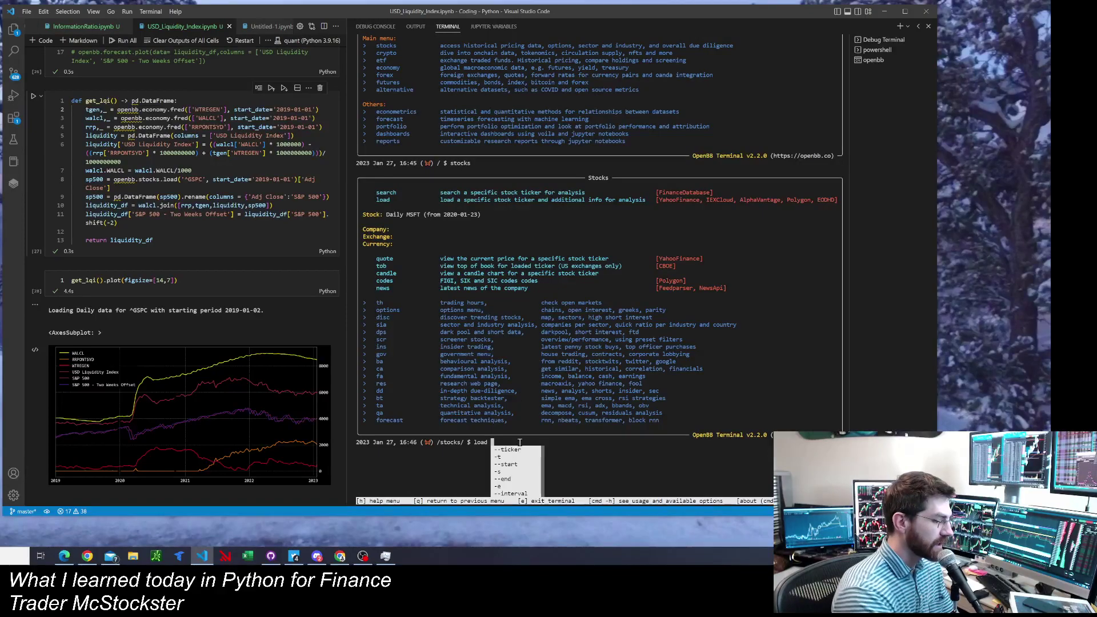
type("-t ")
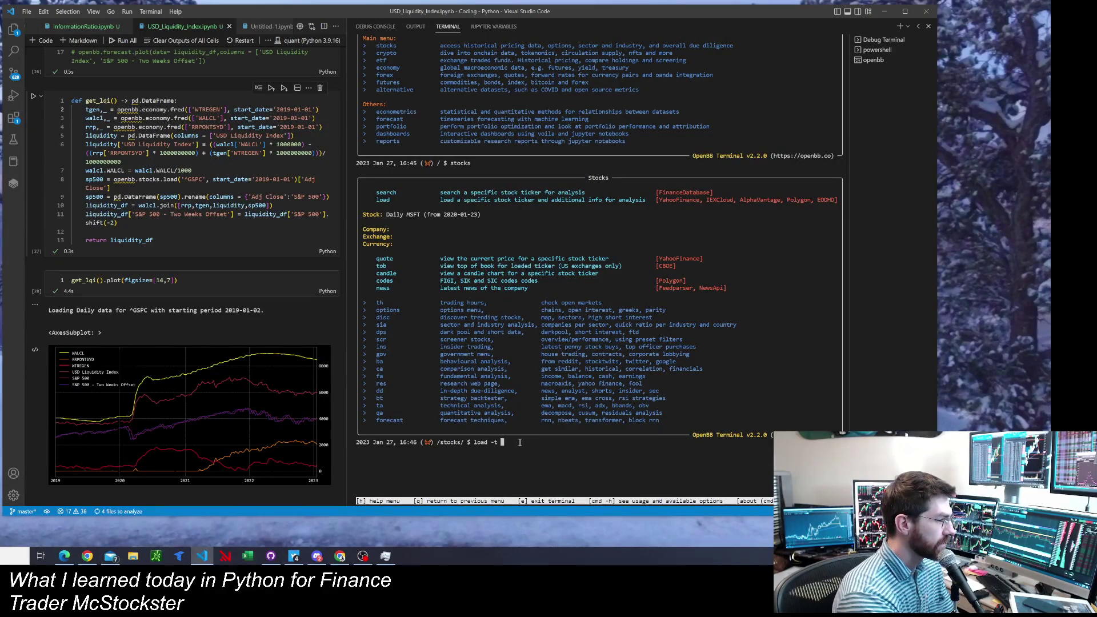
type("MSFT")
key("Return")
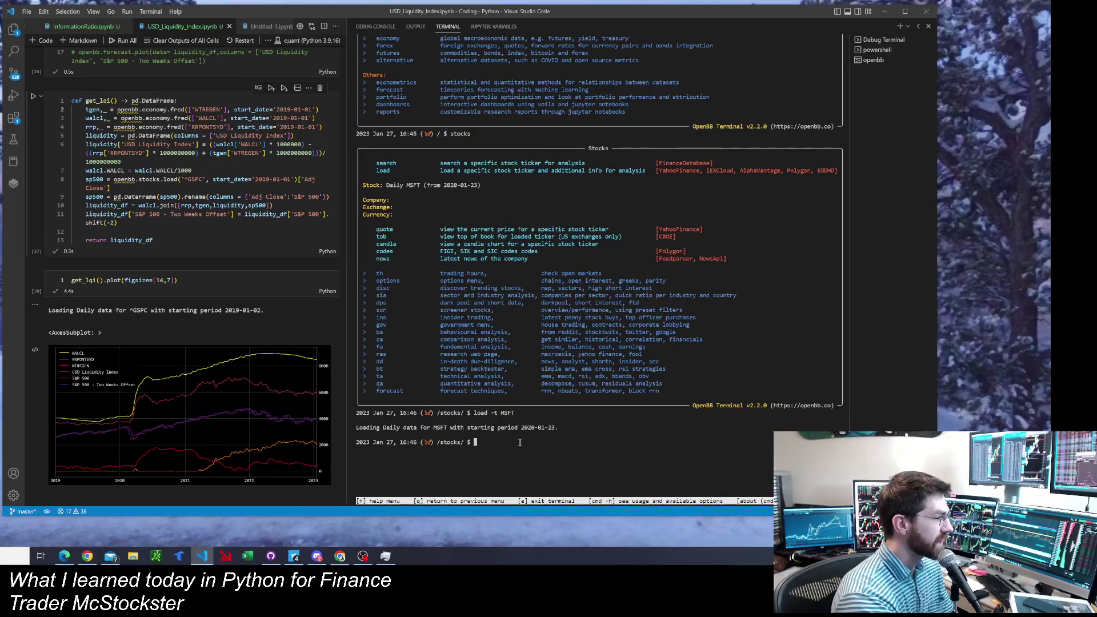
Step: Show the Stocks menu help and highlight the ca comparison analysis entry
type("h")
key("Return")
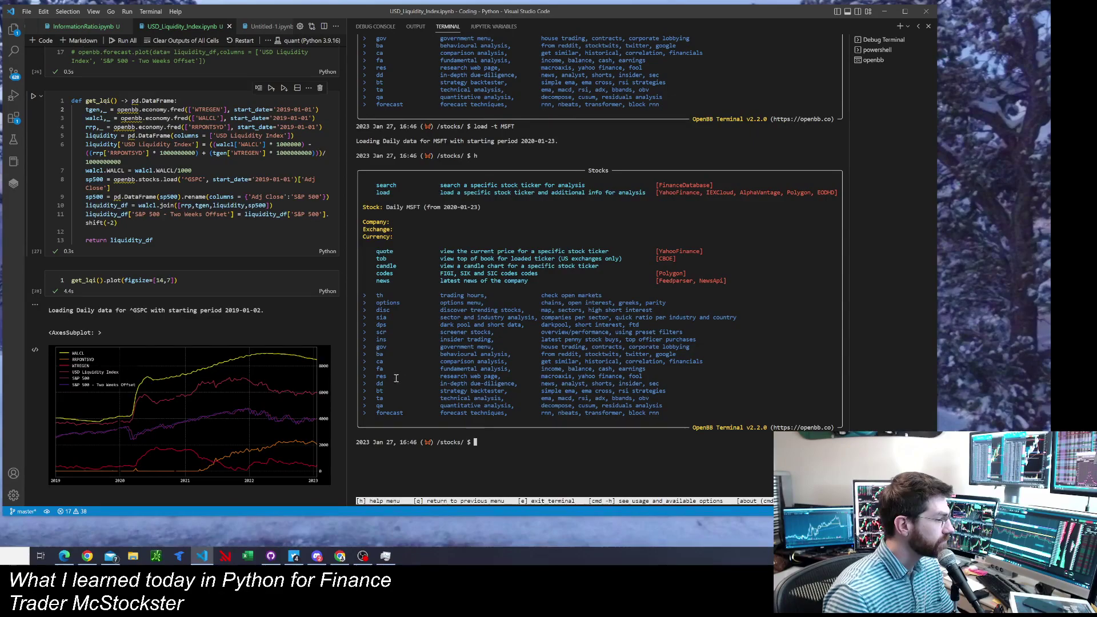
left_click_drag(372, 362, 702, 366)
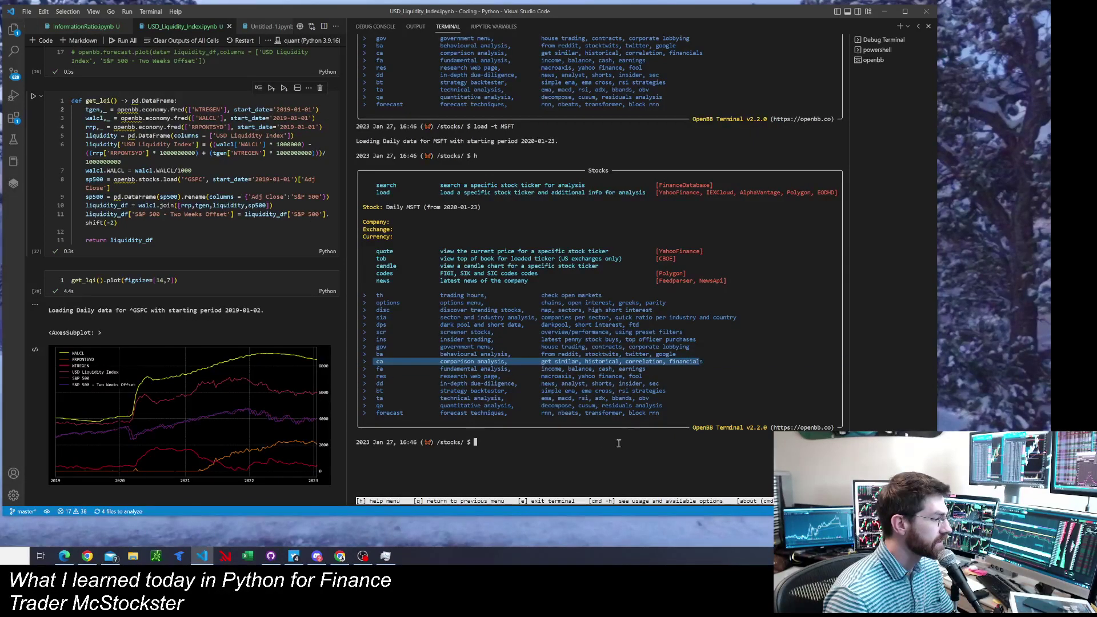
Step: Open the ca comparison analysis menu and type get, highlighting its description line
type("ca")
key("Return")
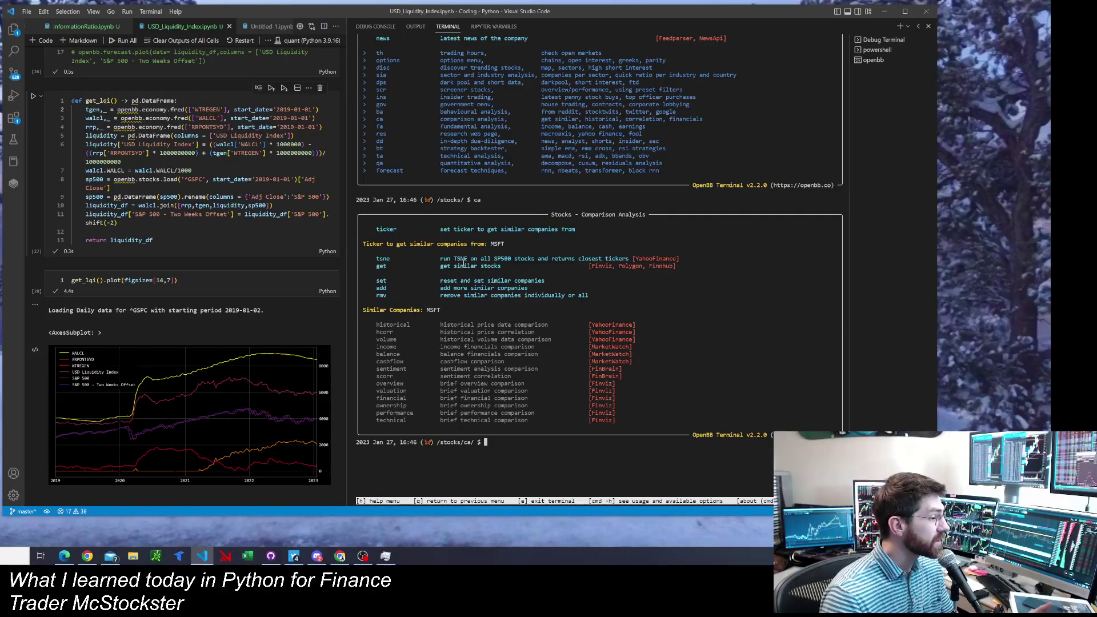
type("get")
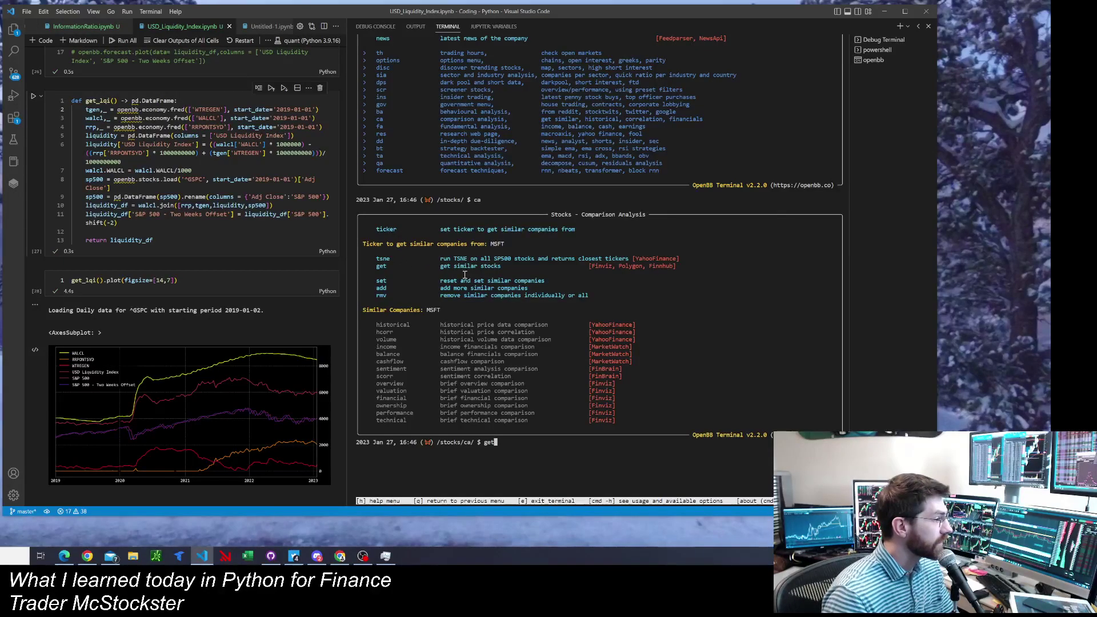
left_click_drag(377, 267, 694, 267)
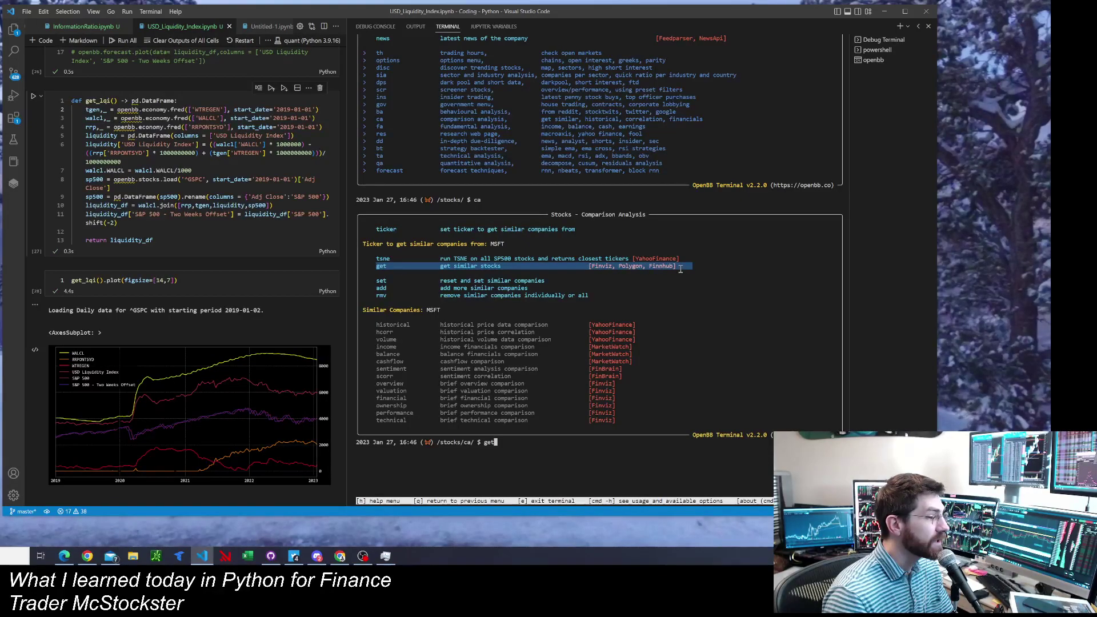
left_click(530, 445)
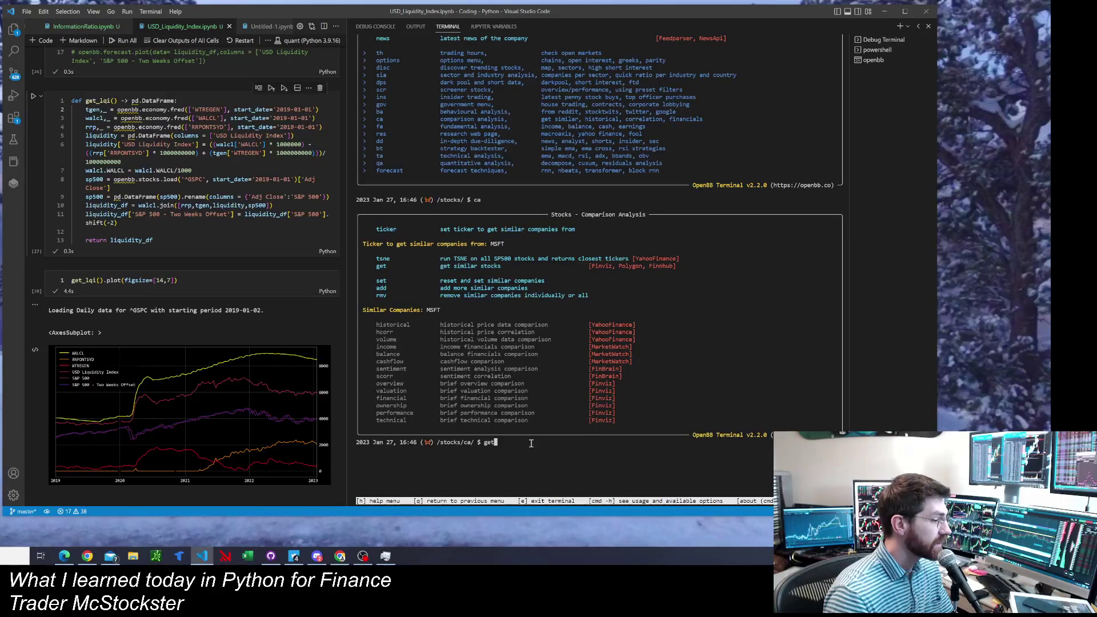
Step: Fetch MSFT peers from Finviz, then from Polygon (CSCO, AAPL, SAP, IBM, ORCL…), copying the Polygon list
key("Return")
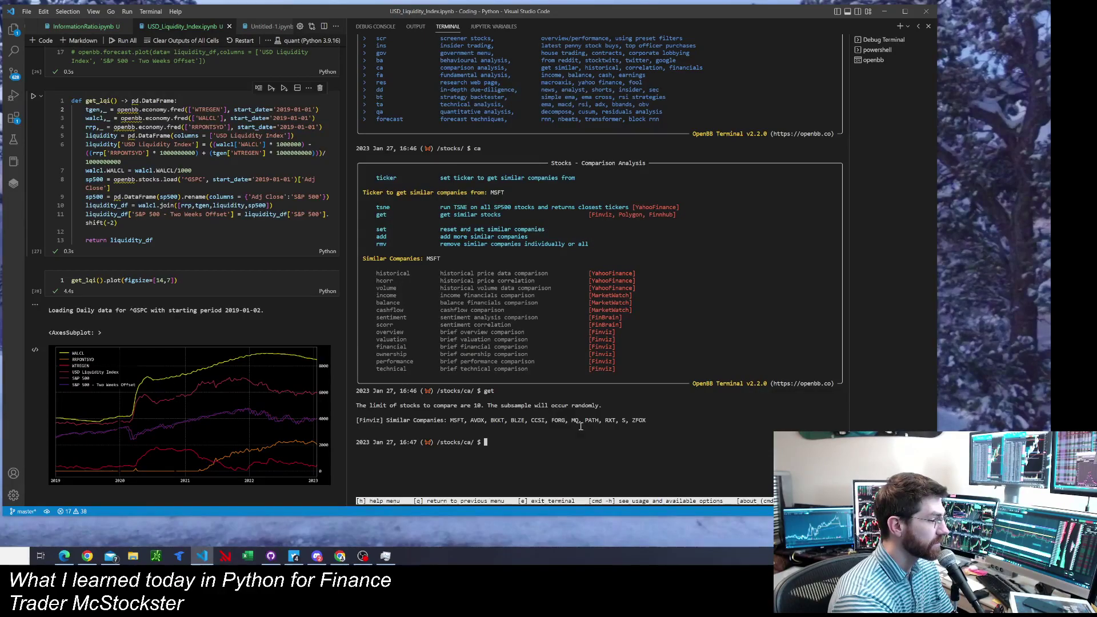
type("get ")
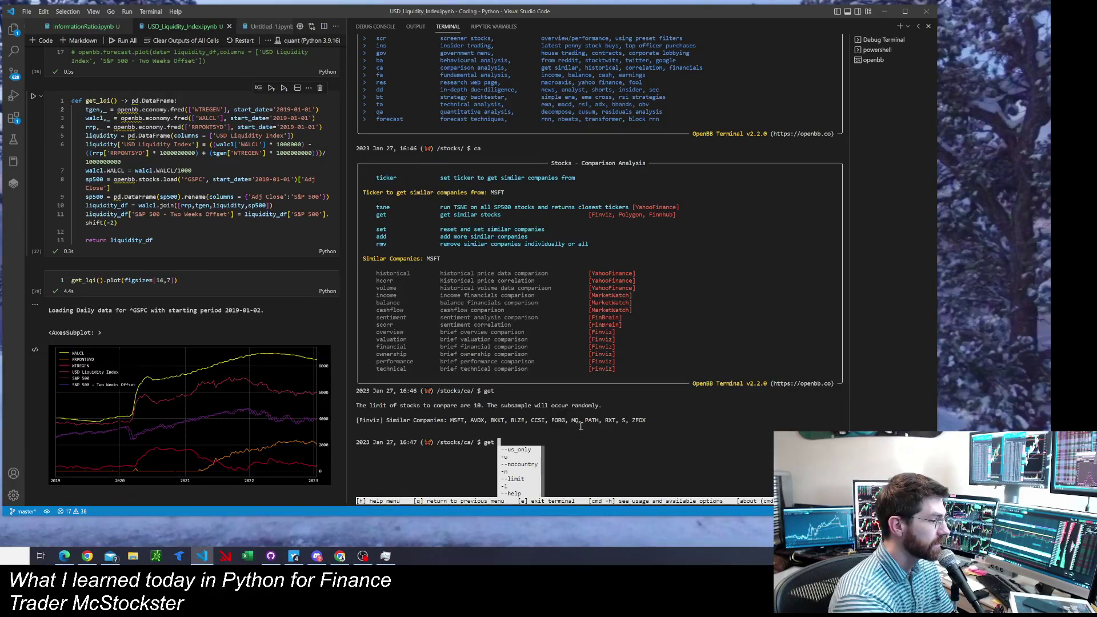
type("--source ")
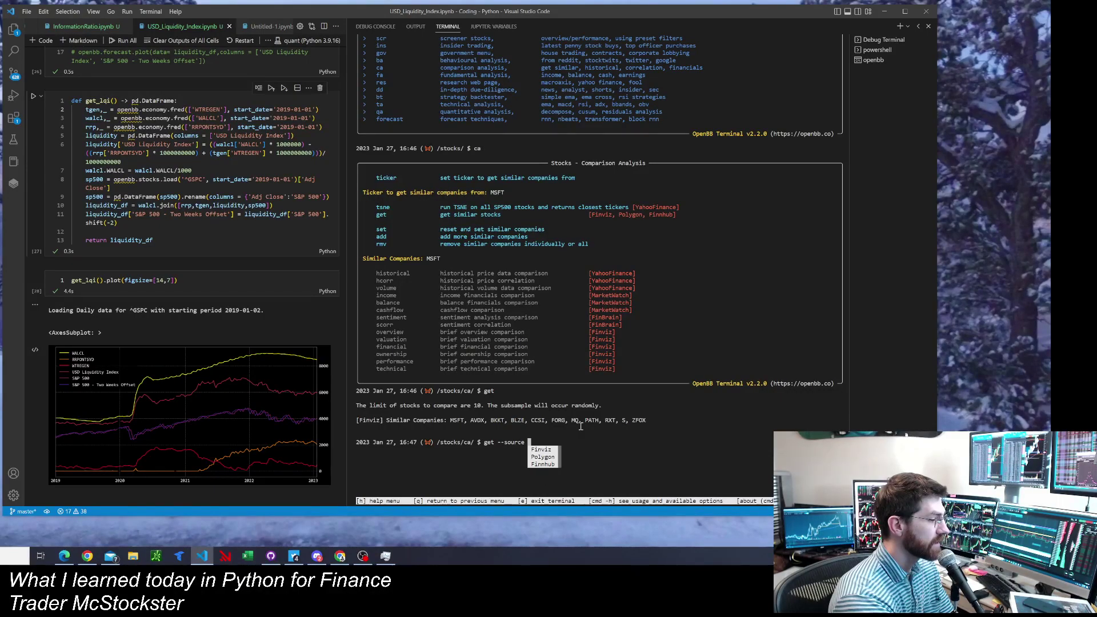
type("Polygon")
key("Return")
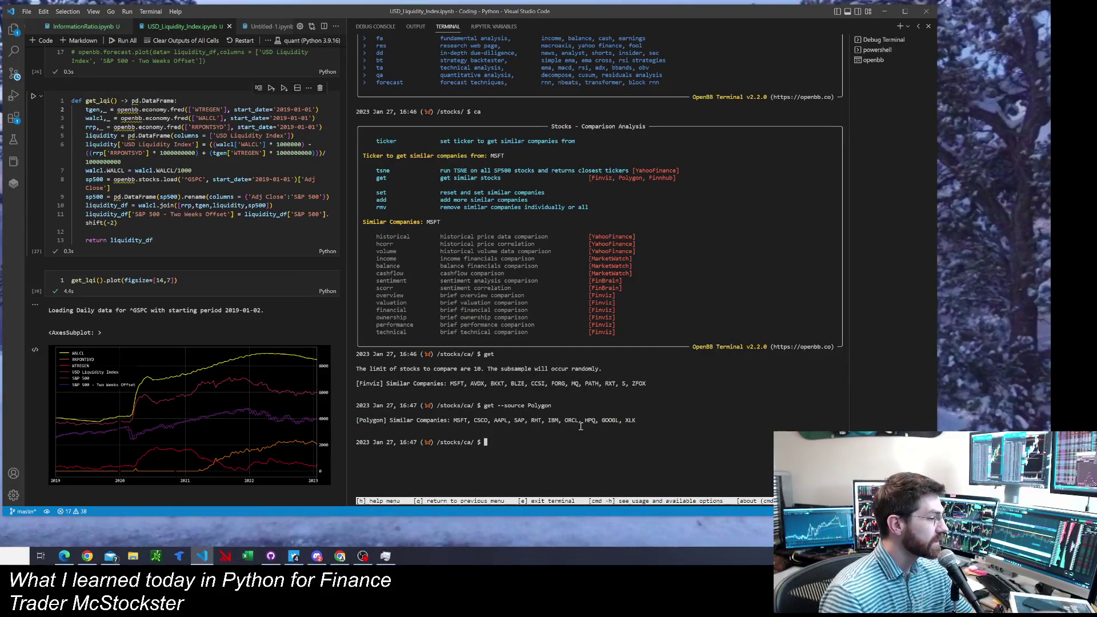
left_click_drag(454, 420, 595, 421)
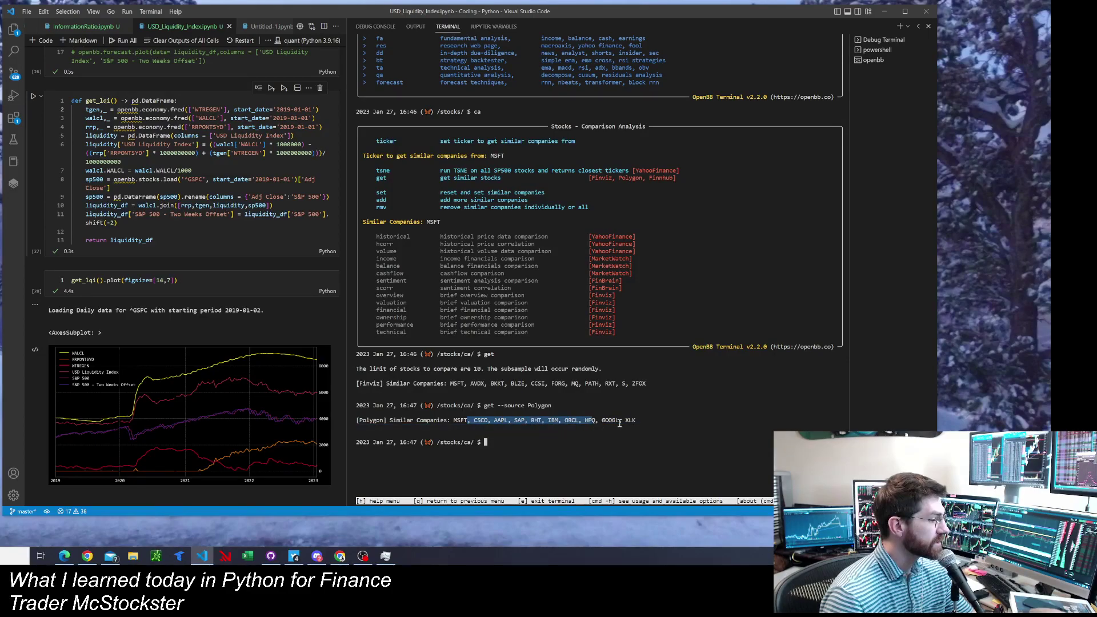
right_click(564, 451)
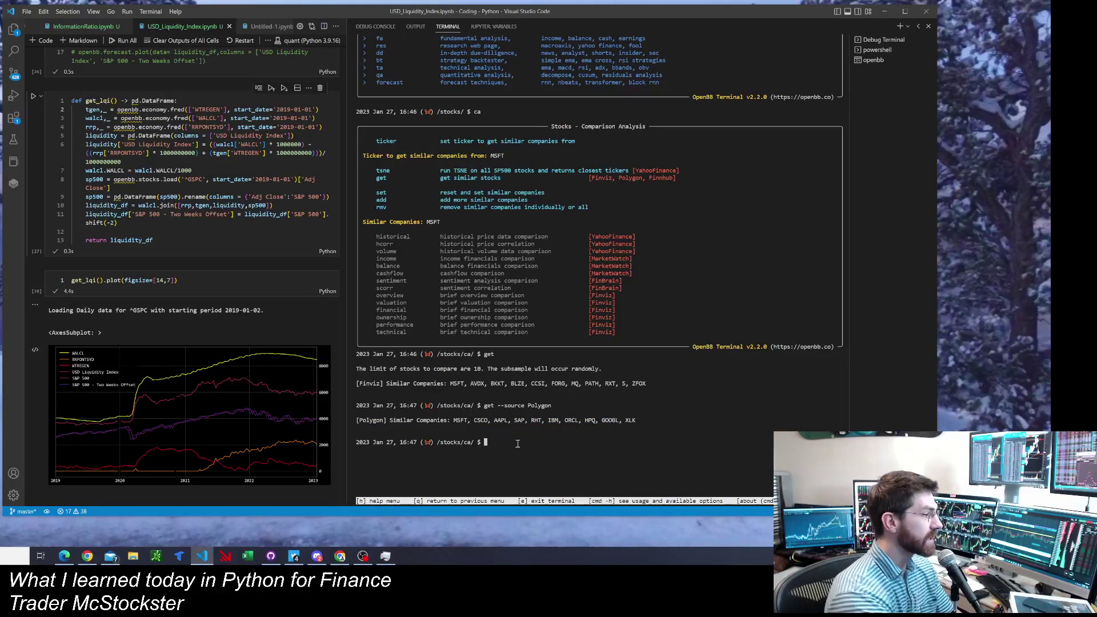
type("h")
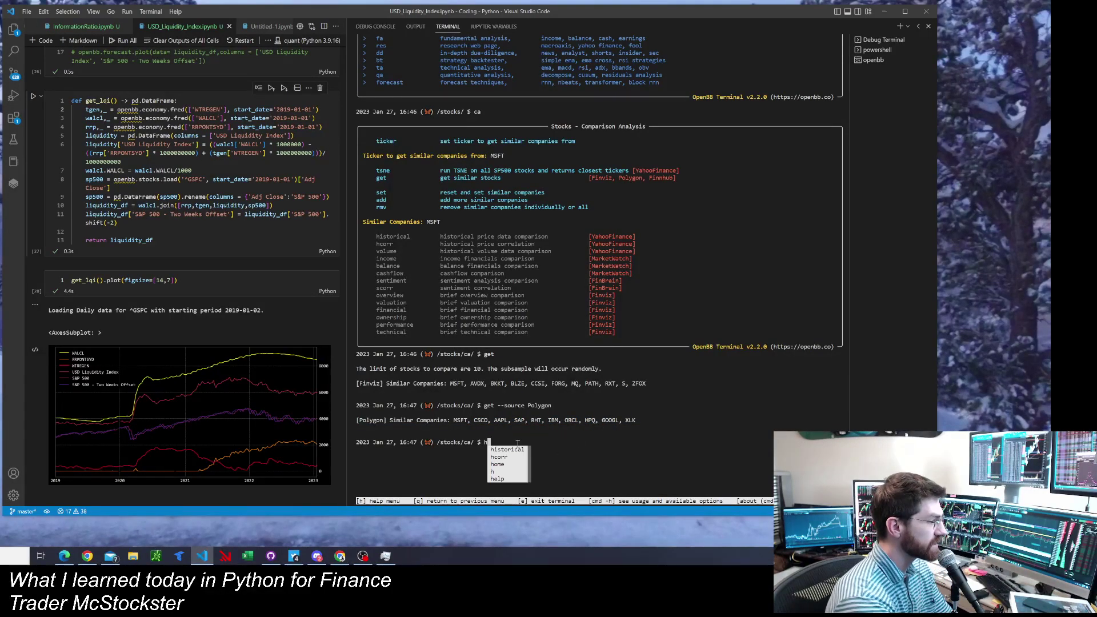
type("corr")
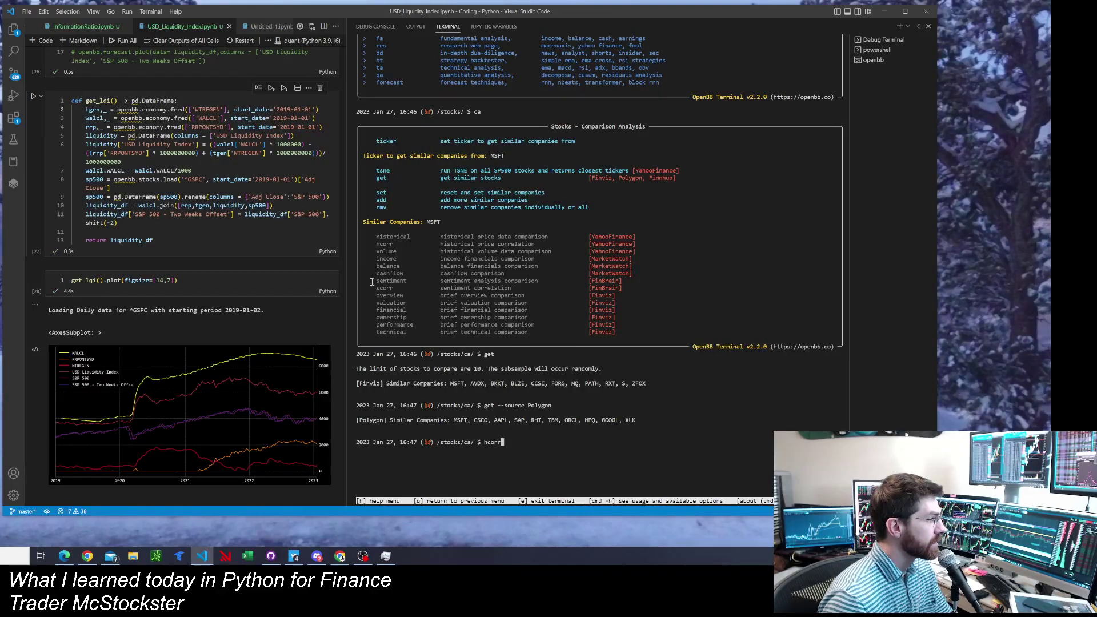
key("BackSpace")
key("BackSpace")
key("BackSpace")
key("BackSpace")
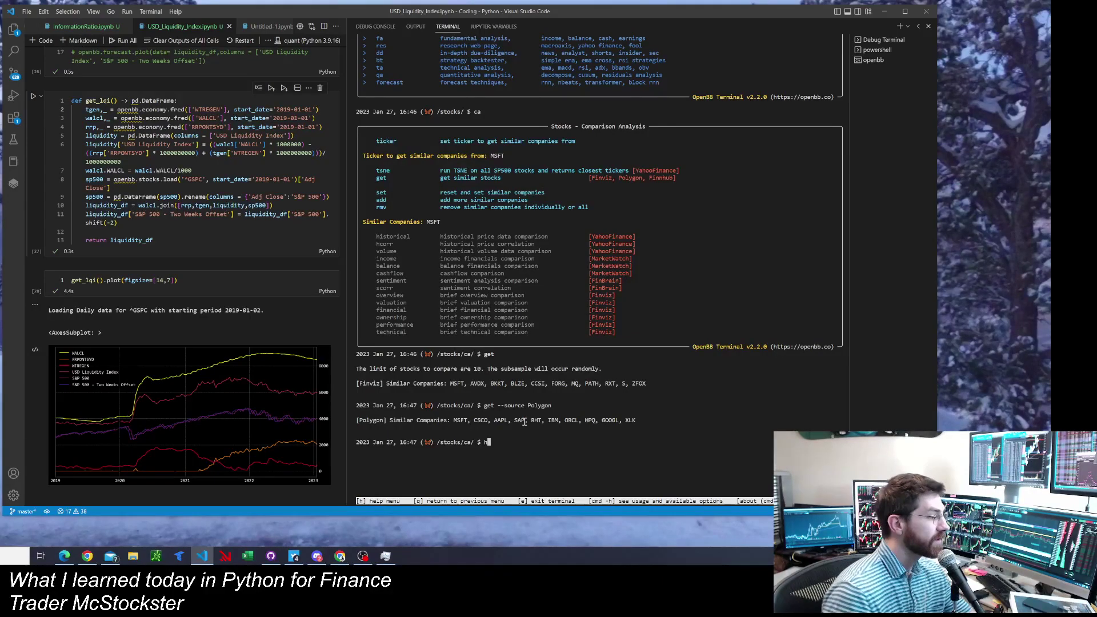
Step: Reprint the ca help menu listing Similar Companies MSFT, CSCO, AAPL, SAP, RHT, IBM, ORCL, HPQ, GOOGL, XLK
left_click_drag(423, 429, 517, 421)
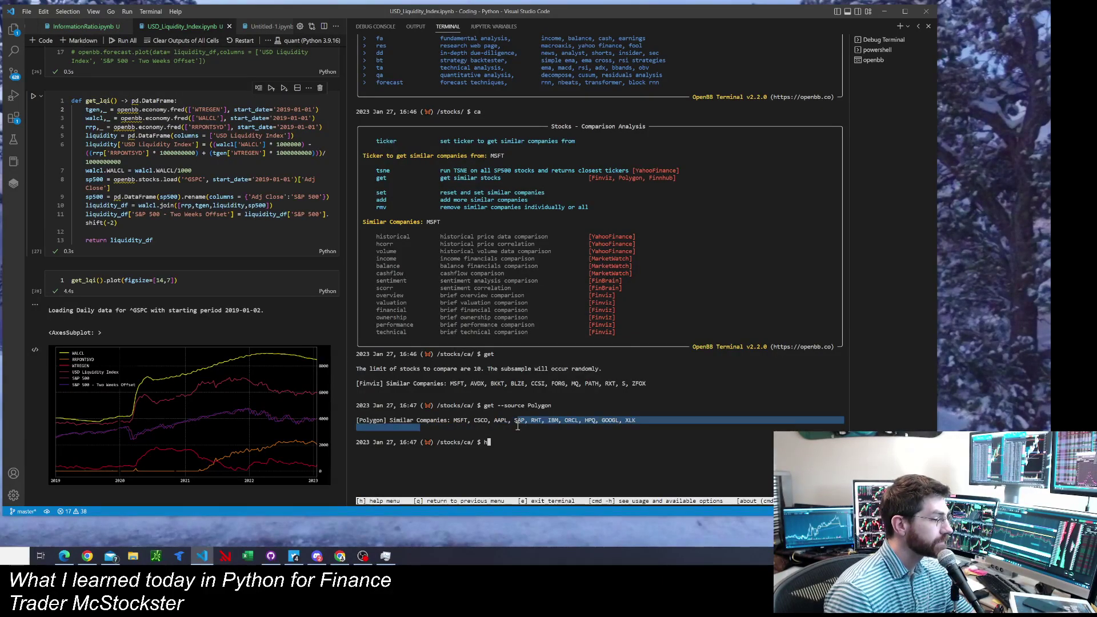
left_click(509, 449)
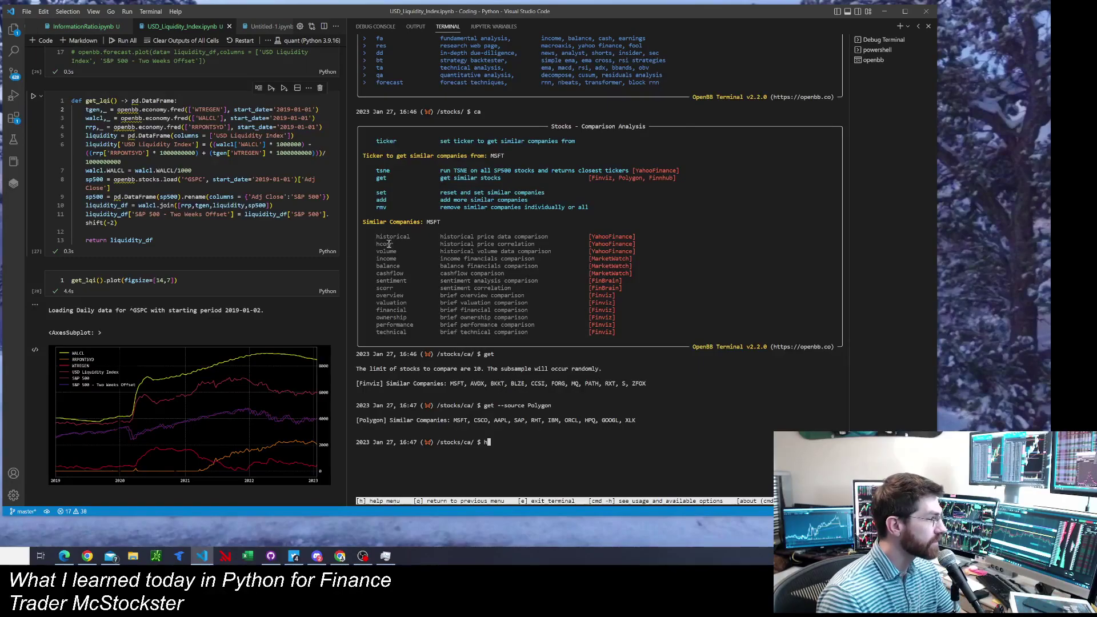
left_click_drag(375, 237, 495, 384)
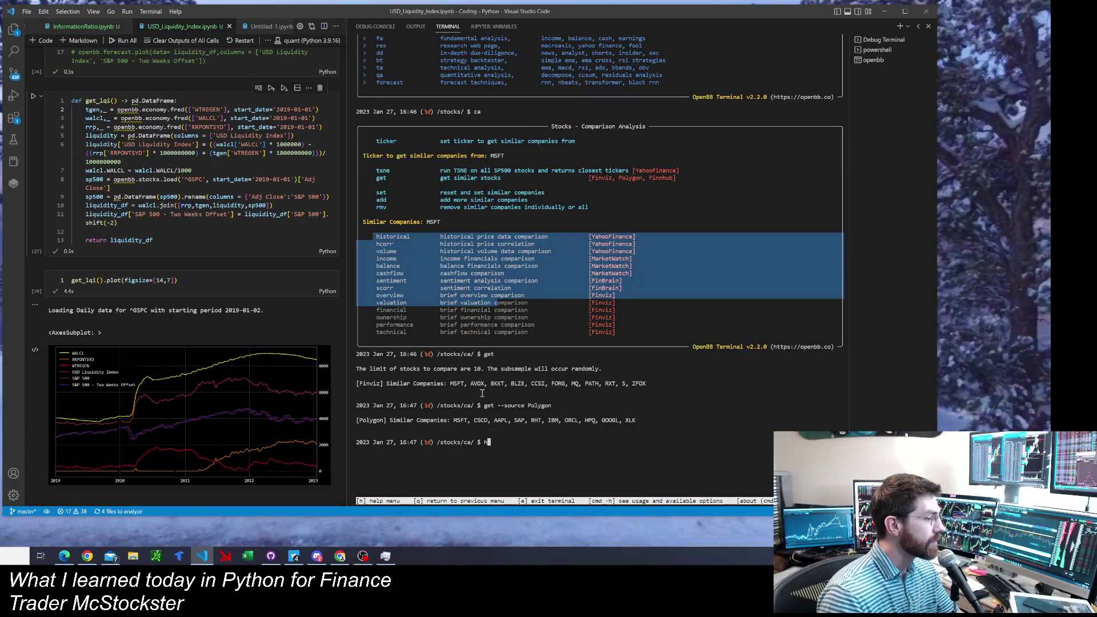
left_click(501, 443)
key("Return")
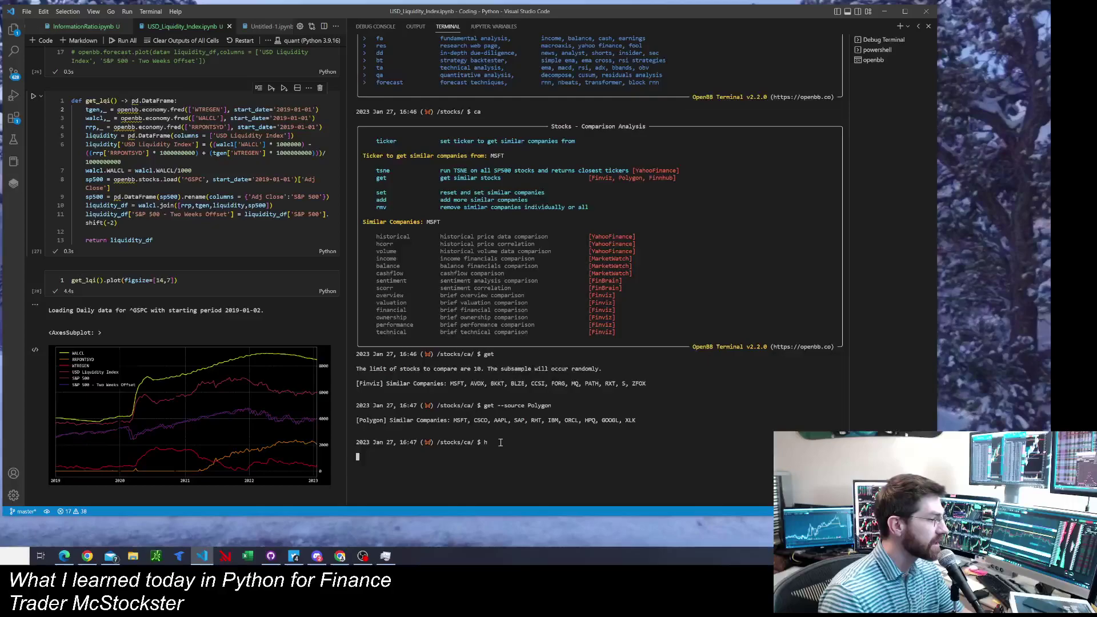
left_click_drag(369, 316, 525, 400)
left_click(525, 400)
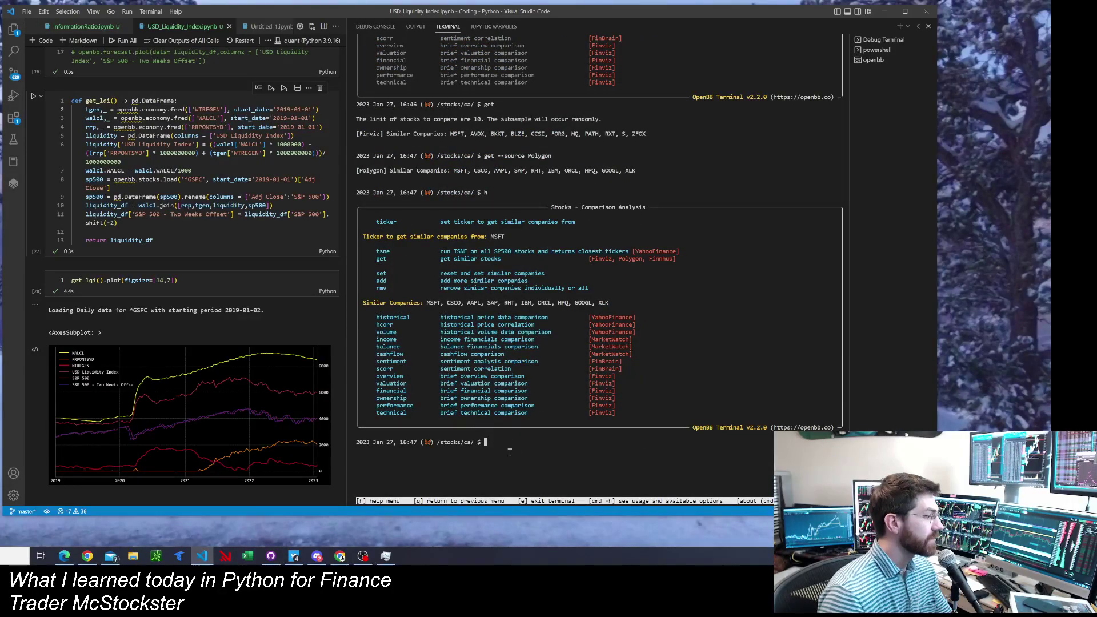
Step: Run hcorr on the Polygon peers, which errors out because RHT data fails to download
type("hc")
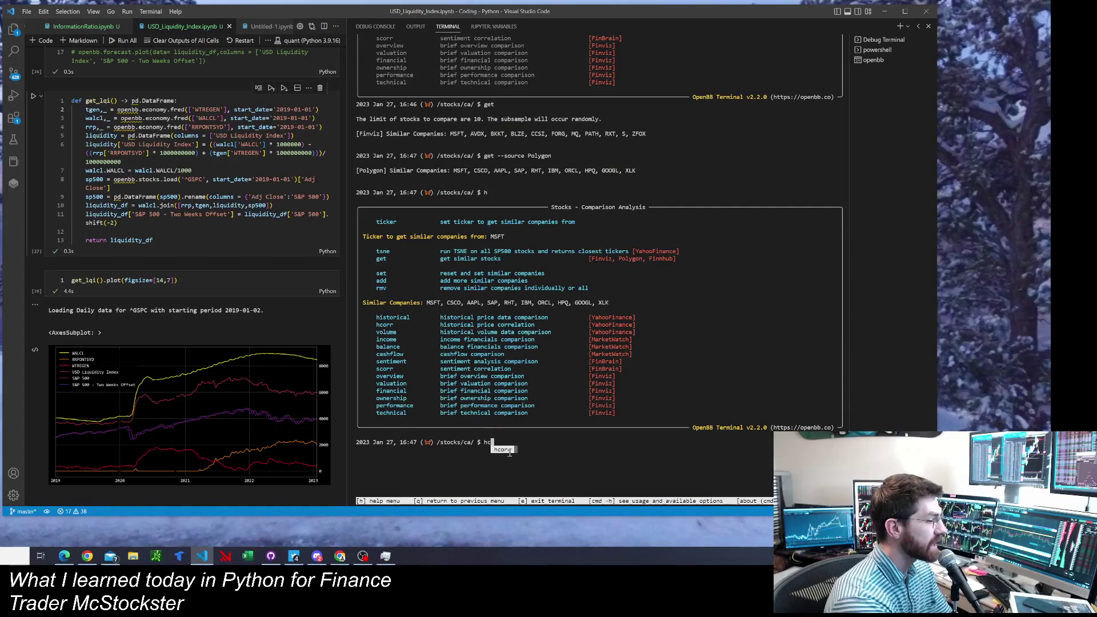
type("rrr")
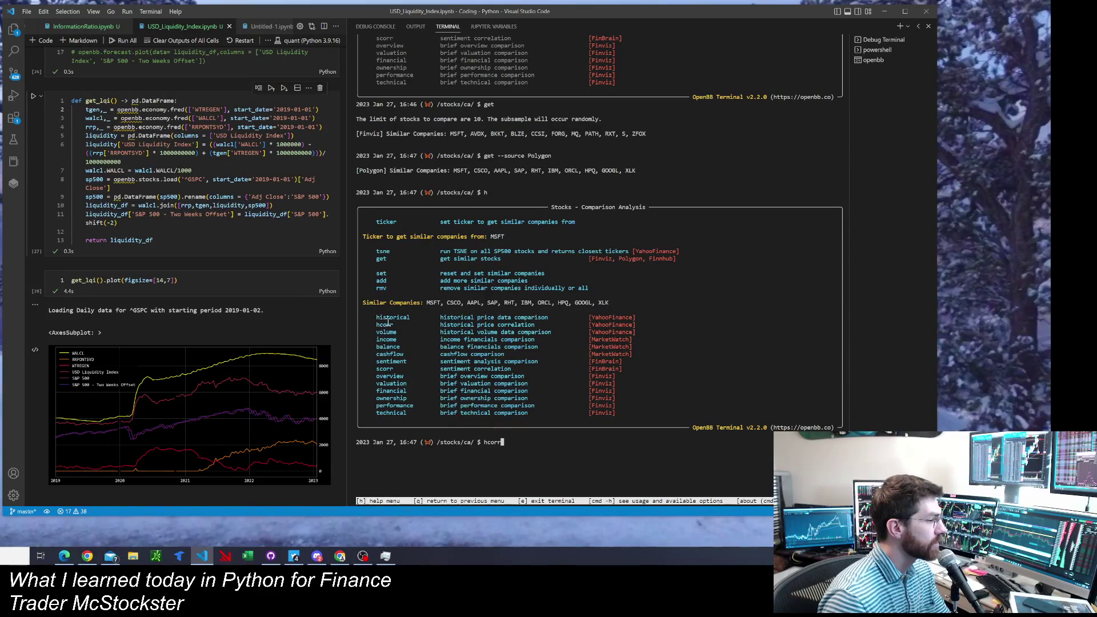
left_click_drag(378, 324, 641, 325)
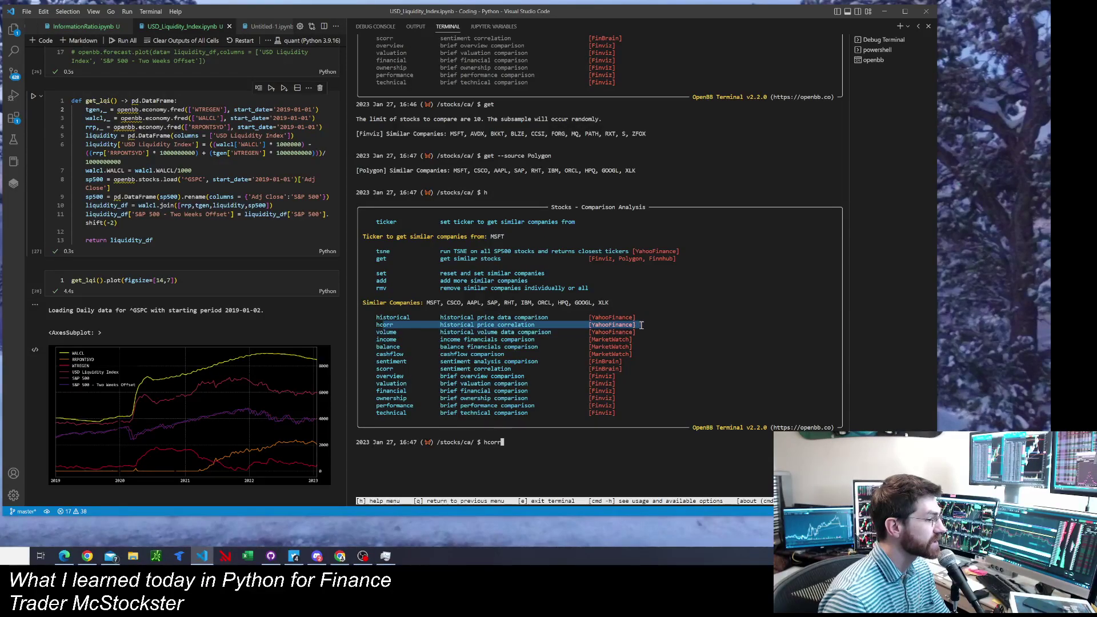
left_click(512, 447)
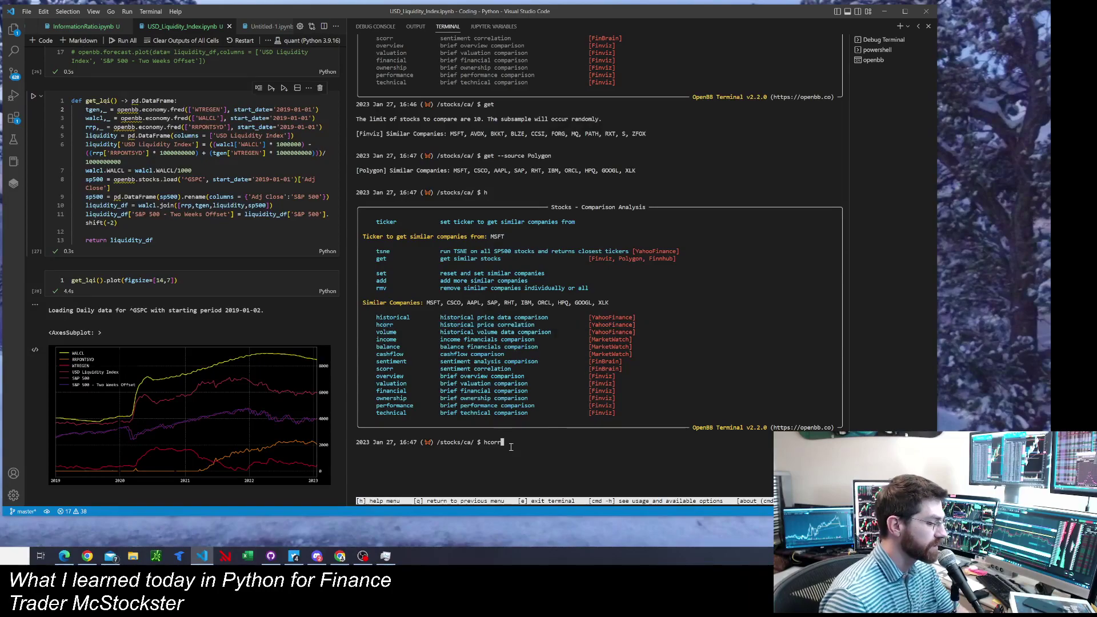
key("Return")
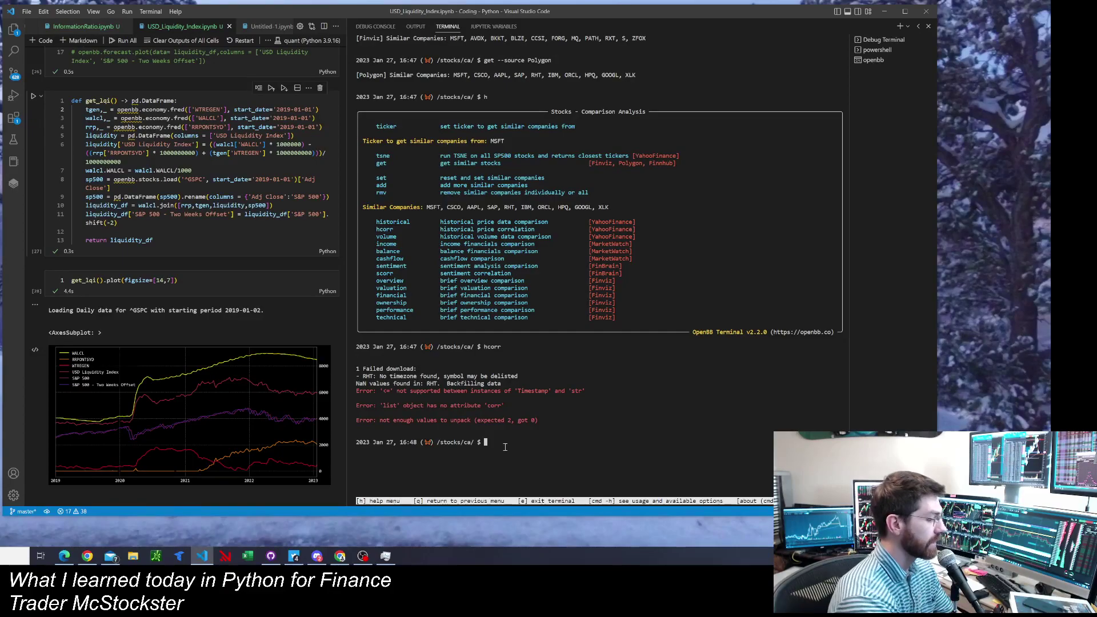
type("get")
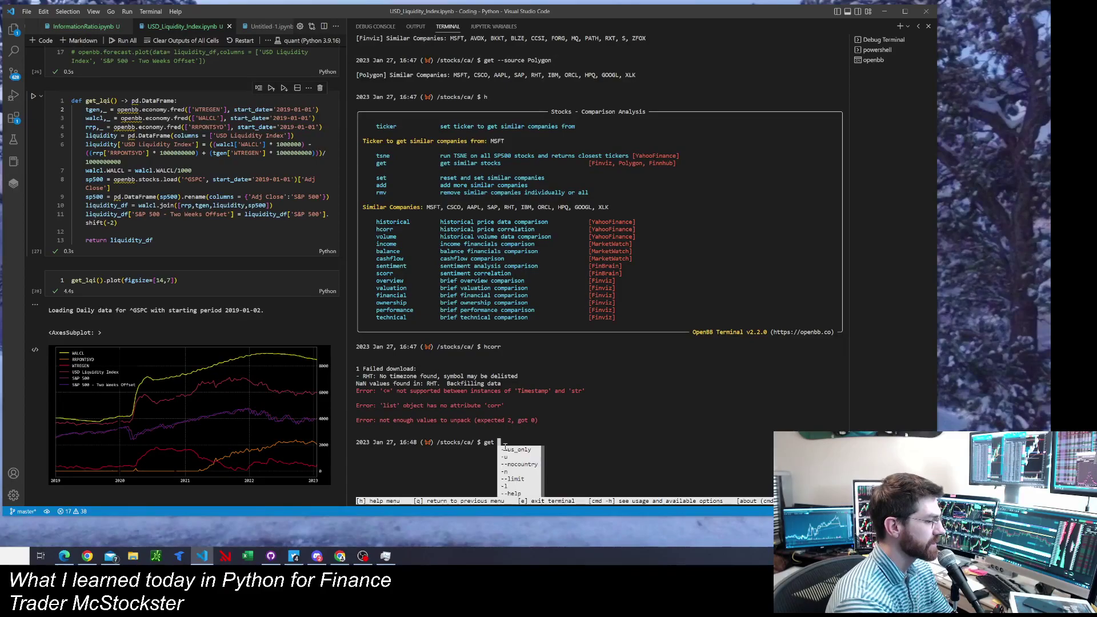
Step: Reload MSFT peers with get --source Finviz and plot their hcorr correlation heatmap
type("--sourc")
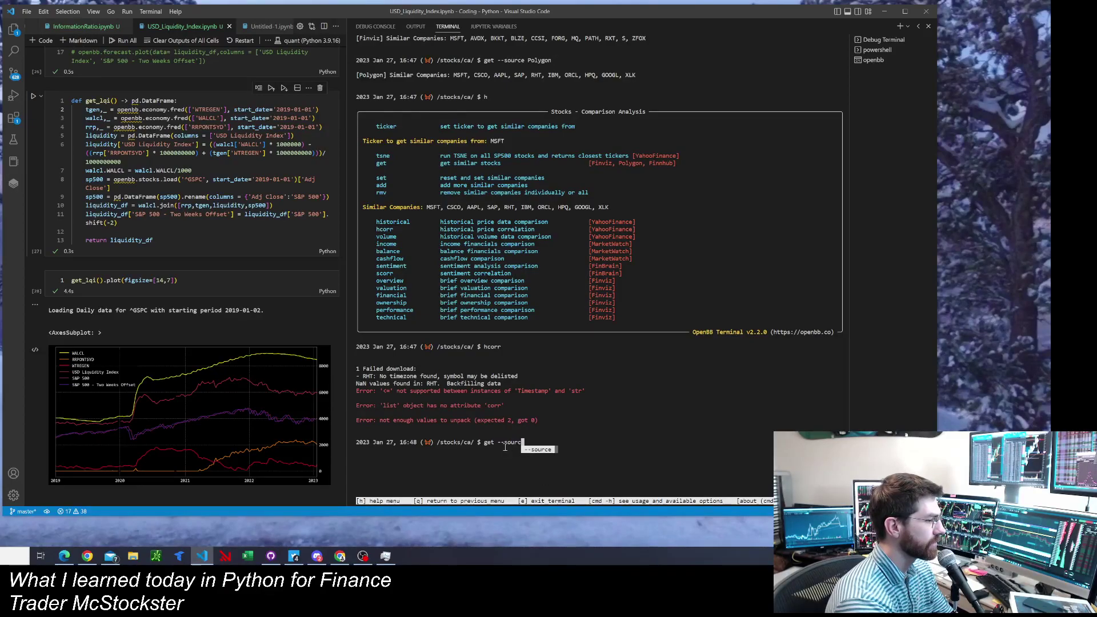
type("e ")
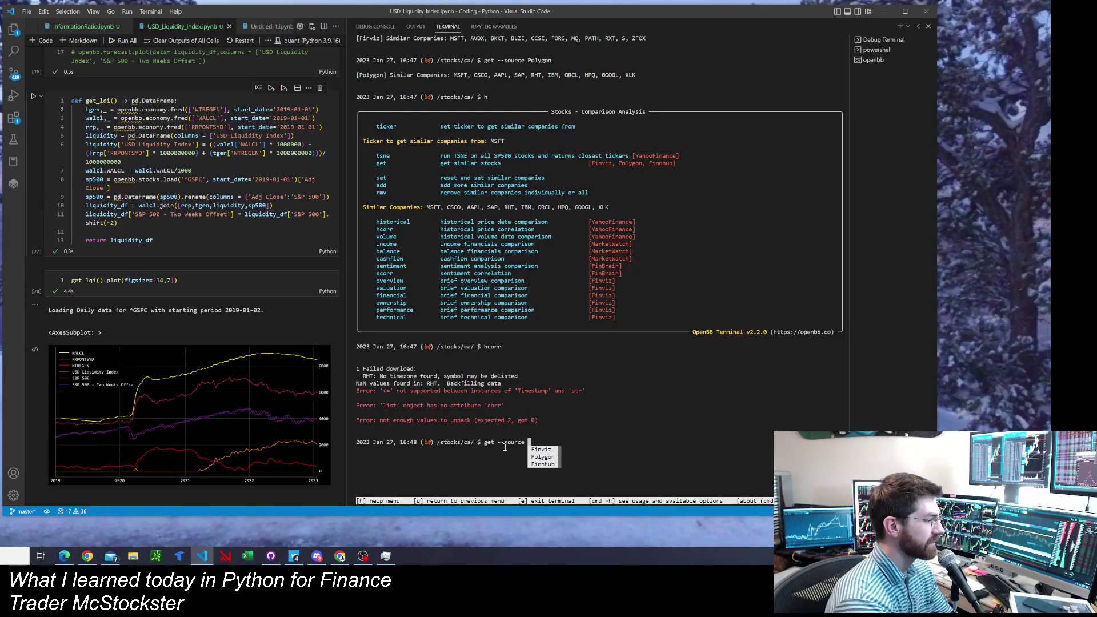
type("fin")
key("Tab")
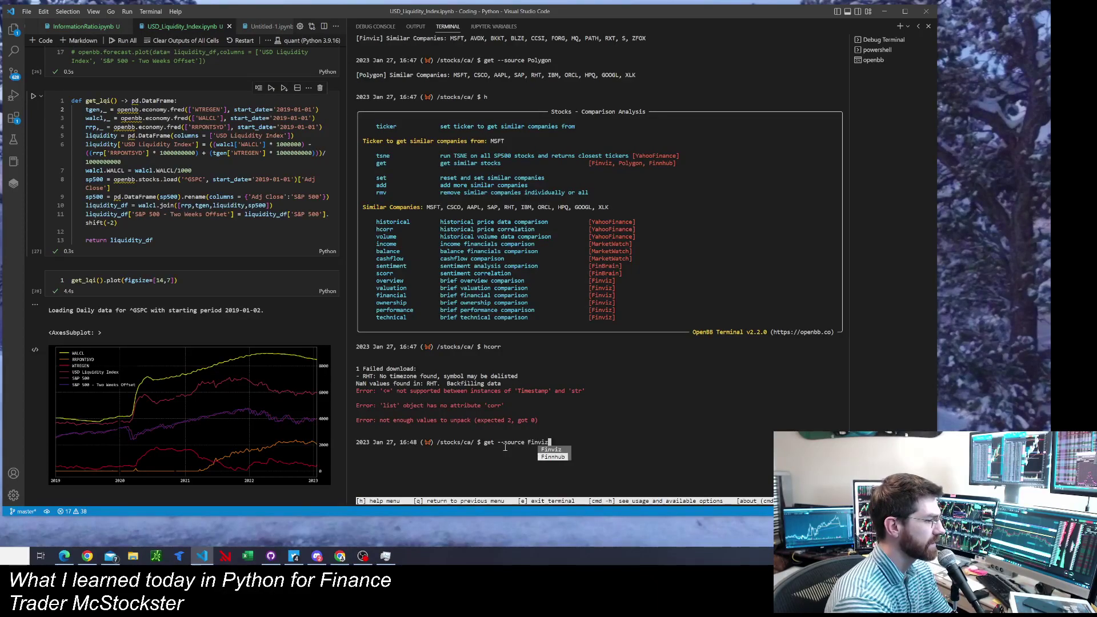
key("Return")
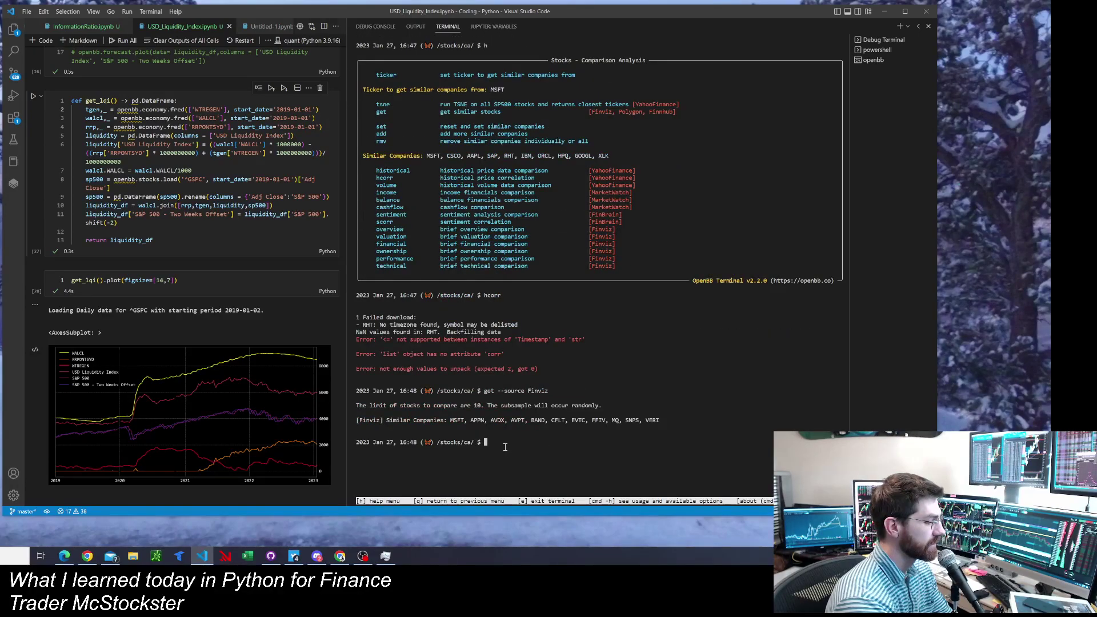
type("hcorr")
key("Return")
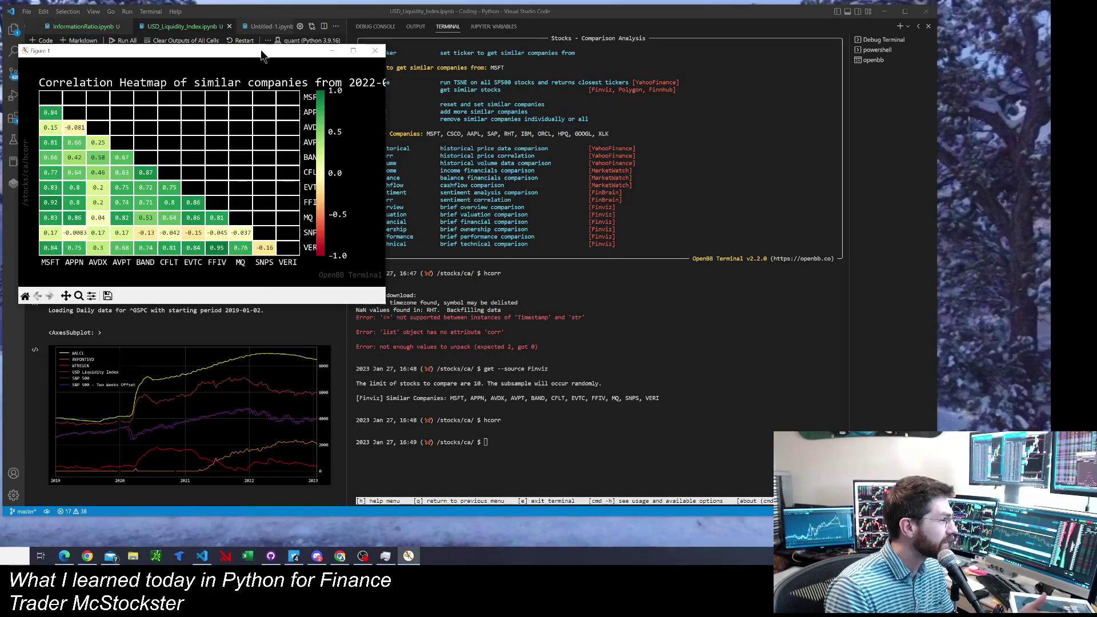
Step: Reposition and enlarge the Figure 1 correlation heatmap to inspect it, then close it
left_click_drag(261, 54, 392, 125)
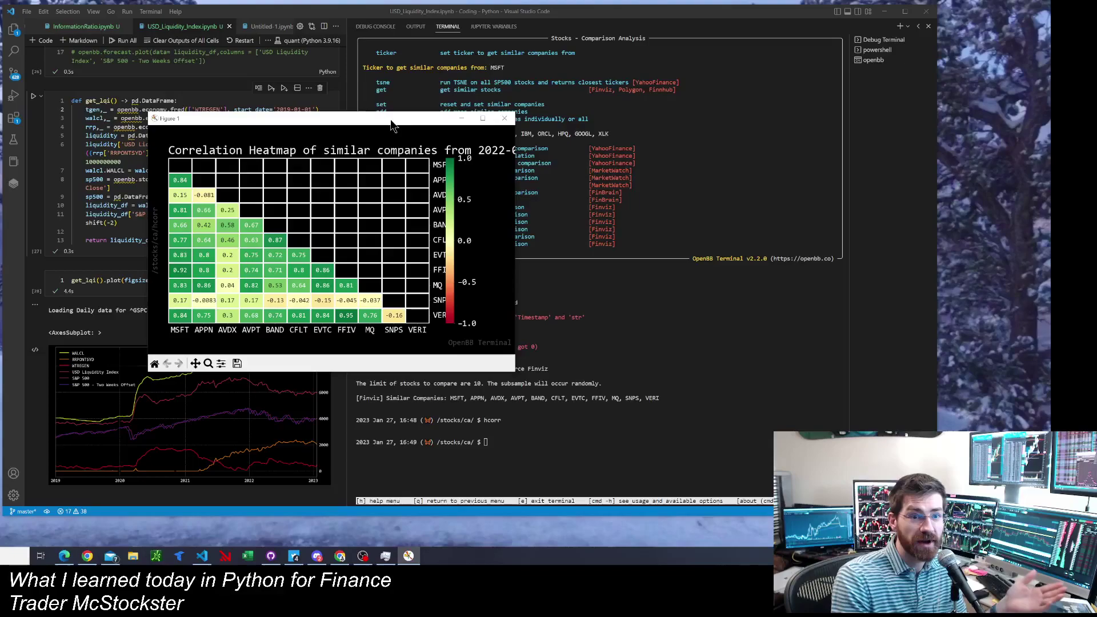
left_click_drag(392, 126, 313, 68)
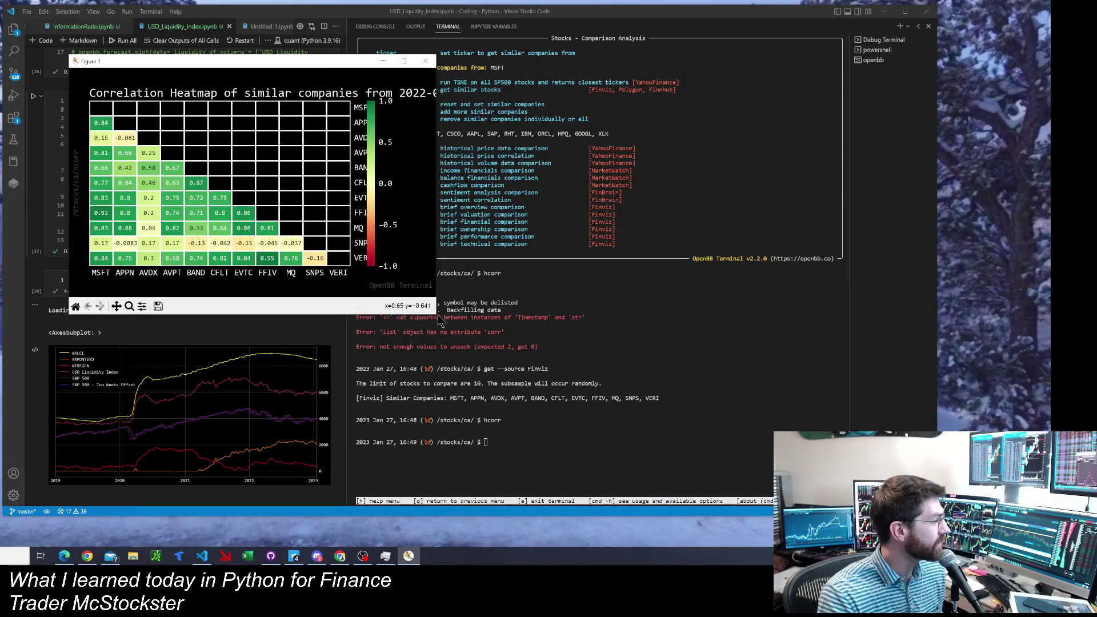
left_click_drag(479, 347, 563, 376)
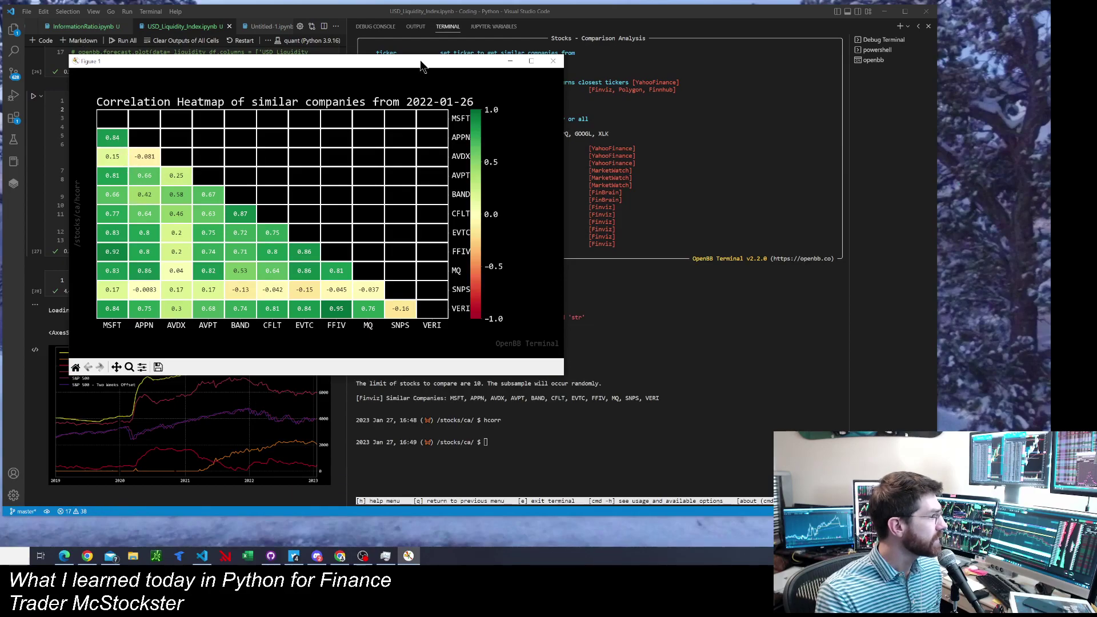
left_click_drag(420, 66, 461, 373)
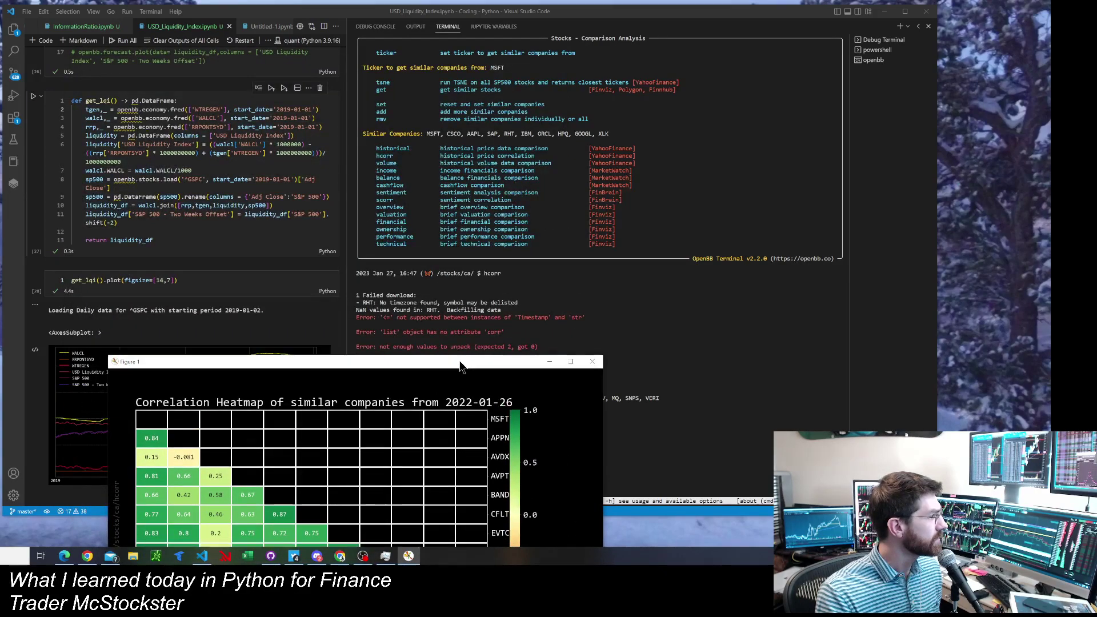
left_click_drag(460, 365, 430, 68)
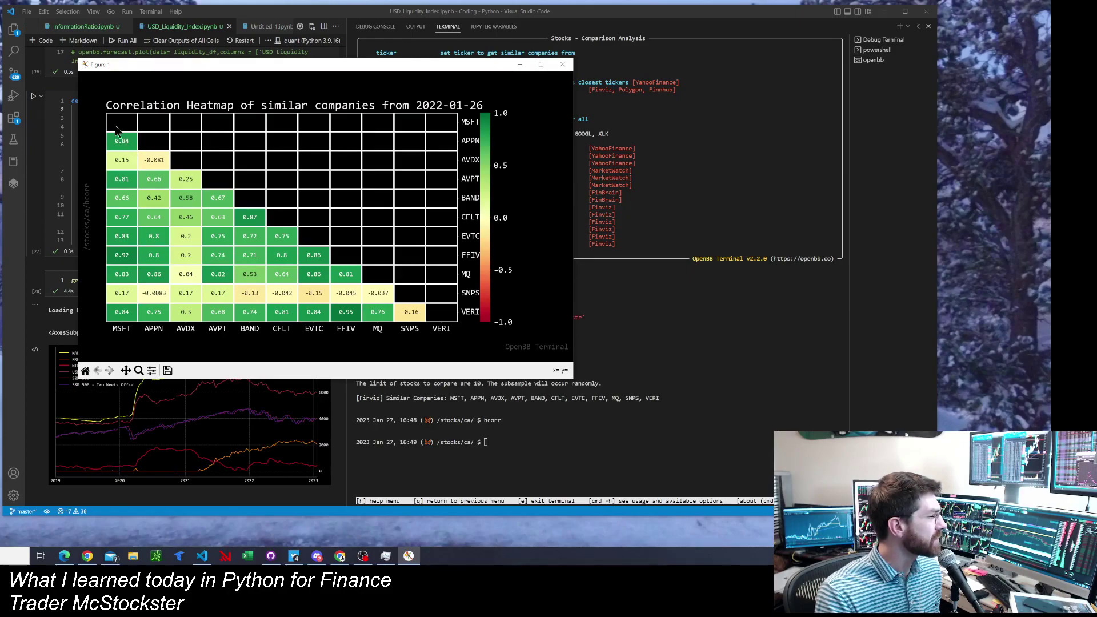
left_click(563, 65)
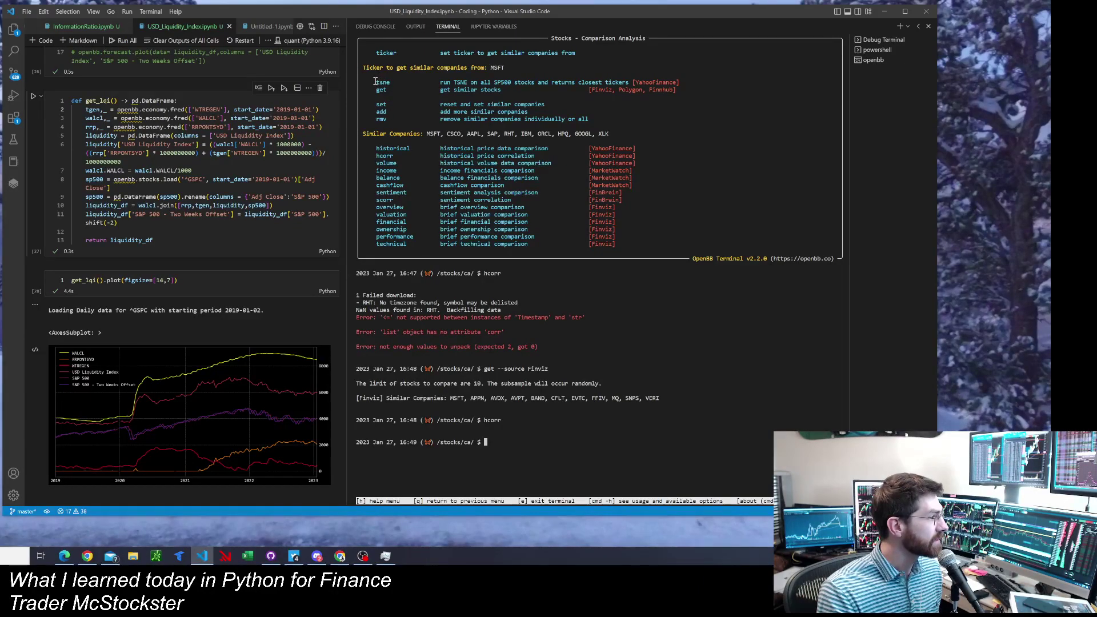
Step: Highlight the tsne help description, then run tsne at the Comparison Analysis prompt
left_click_drag(374, 82, 672, 82)
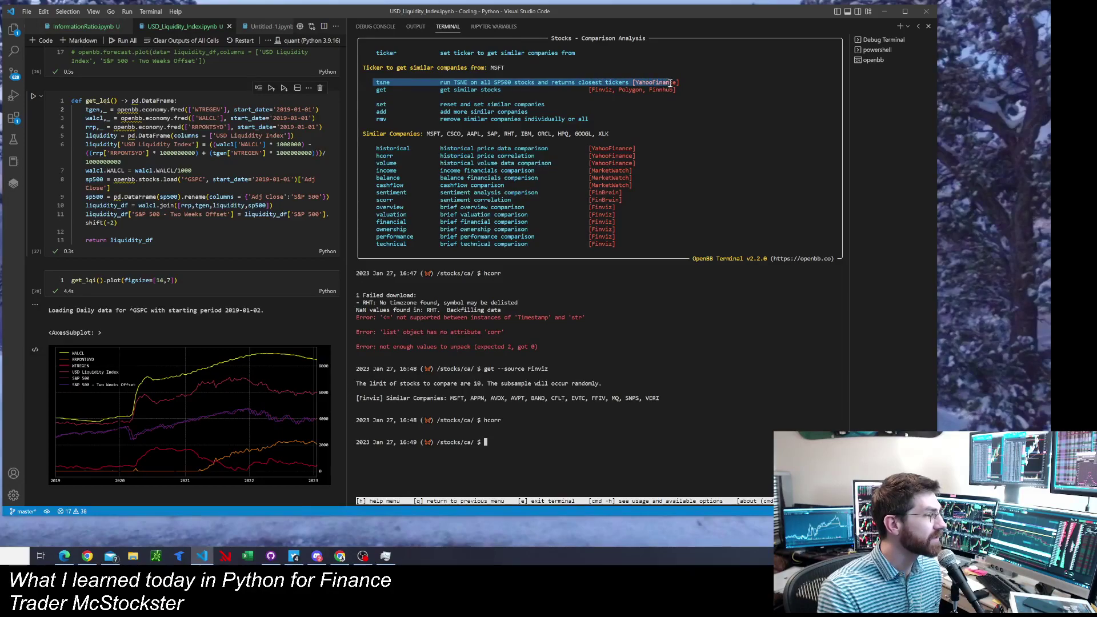
left_click(517, 443)
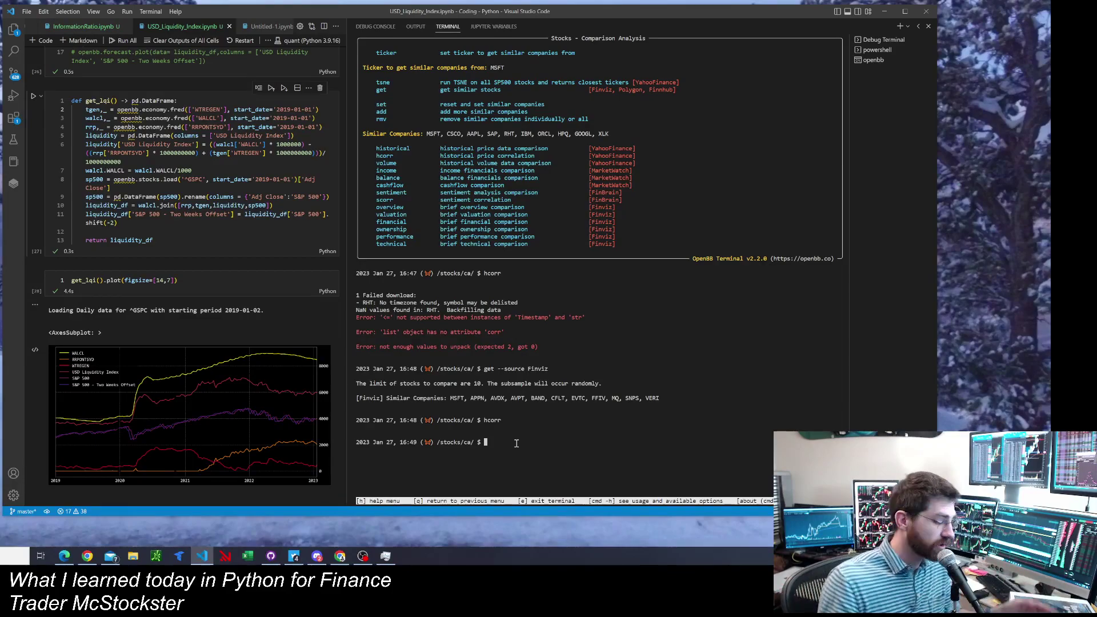
type("tsnwe")
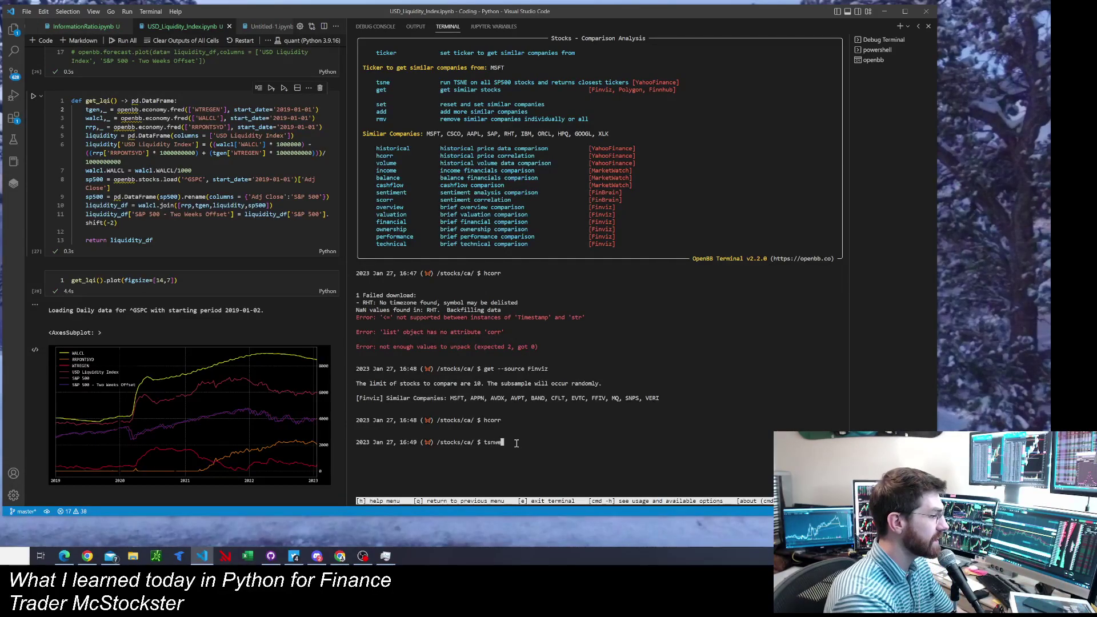
key("BackSpace")
key("BackSpace")
type("e")
key("Return")
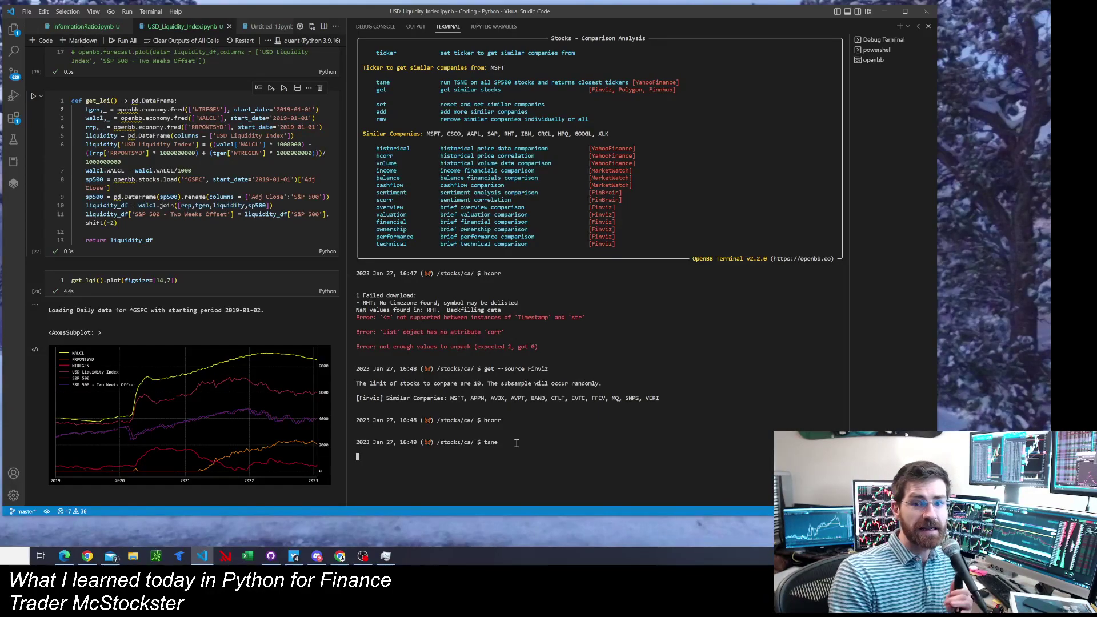
Step: View the Wikipedia t-SNE article in Chrome, then minimize the plot window and the browser
left_click(339, 556)
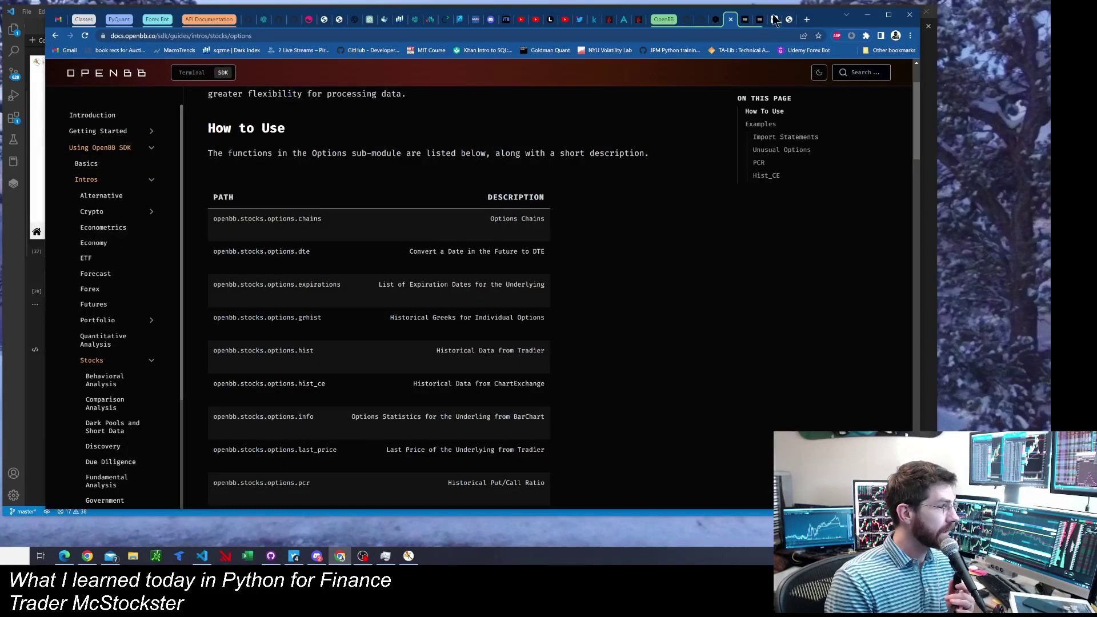
left_click(775, 19)
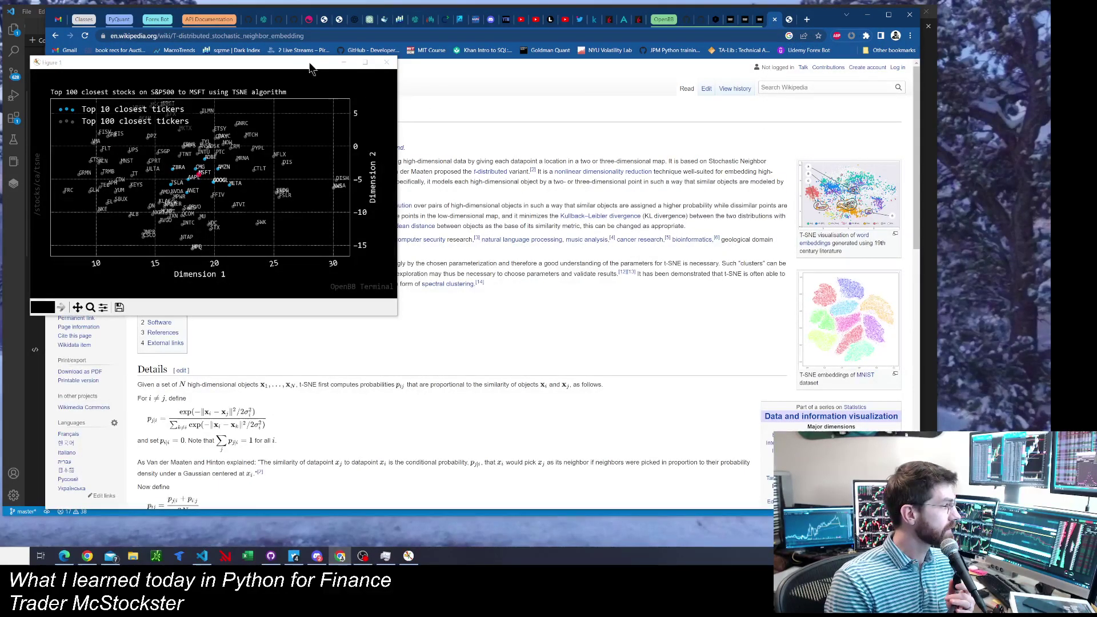
left_click(344, 63)
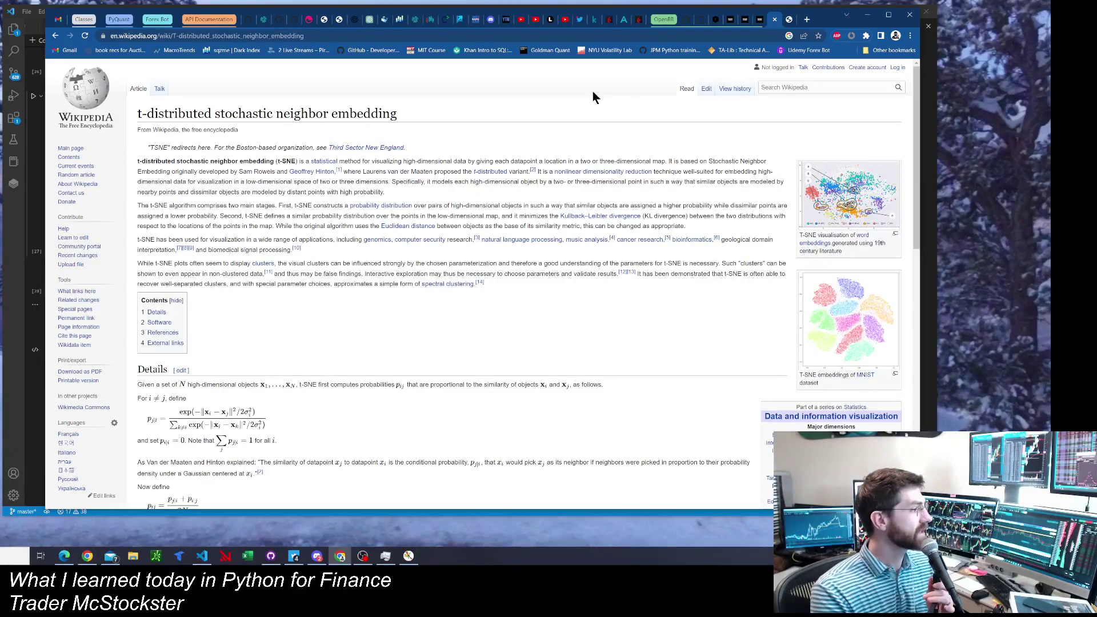
left_click(867, 14)
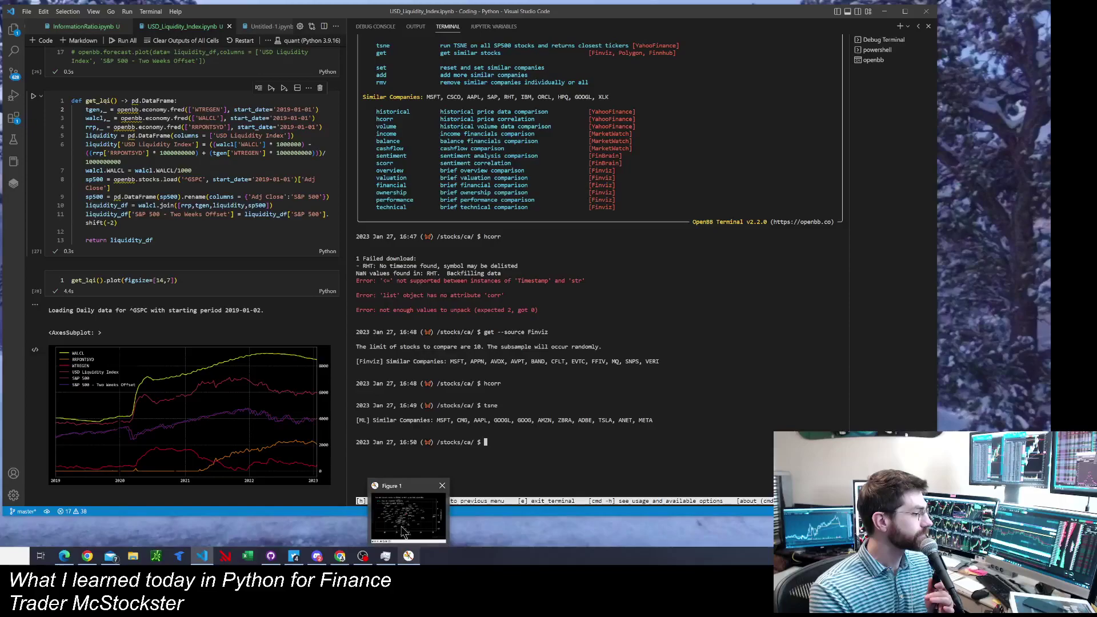
Step: Restore the t-SNE plot of MSFT's 100 closest S&P 500 stocks, enlarge it, then close it
left_click(409, 514)
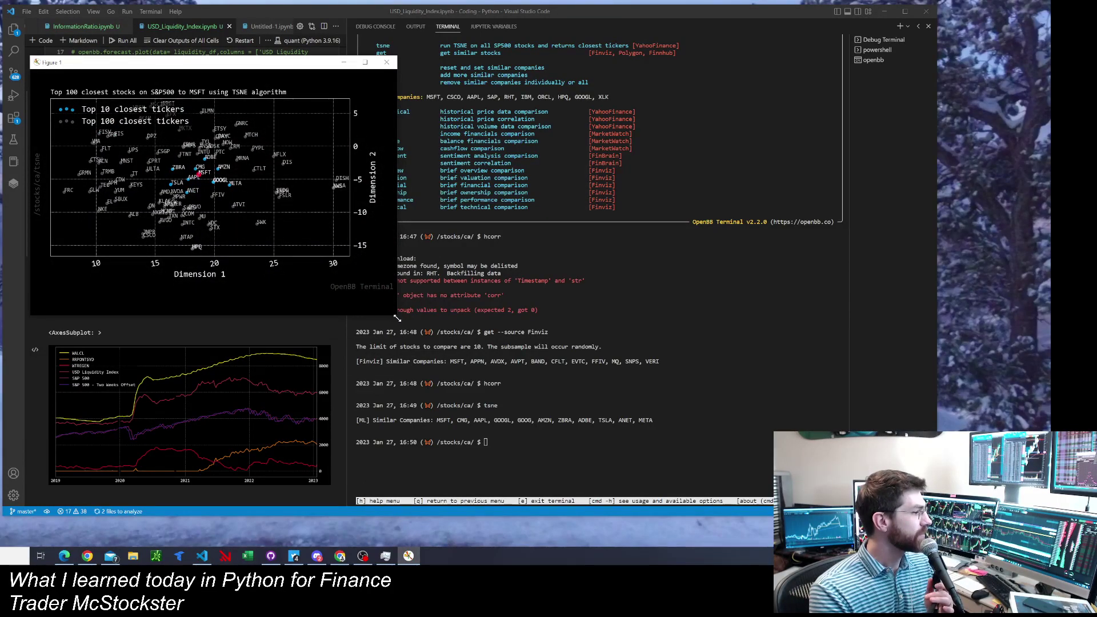
left_click_drag(398, 318, 684, 477)
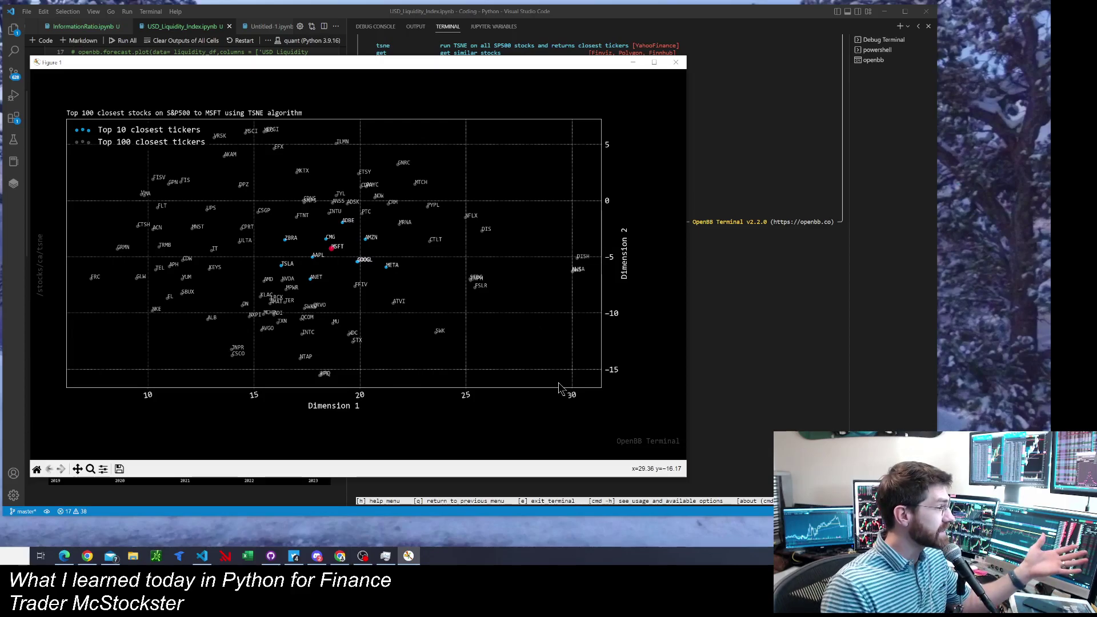
left_click(676, 61)
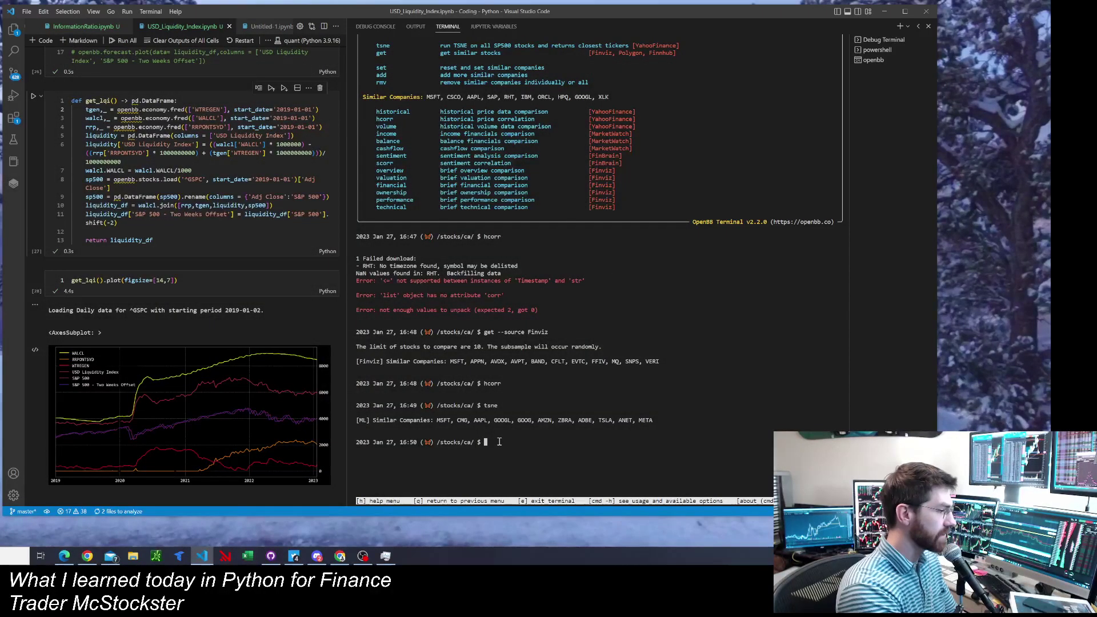
Step: Run hcorr to plot the correlation heatmap for the t-SNE peer list (CME, AAPL, GOOGL, META…)
type("shc")
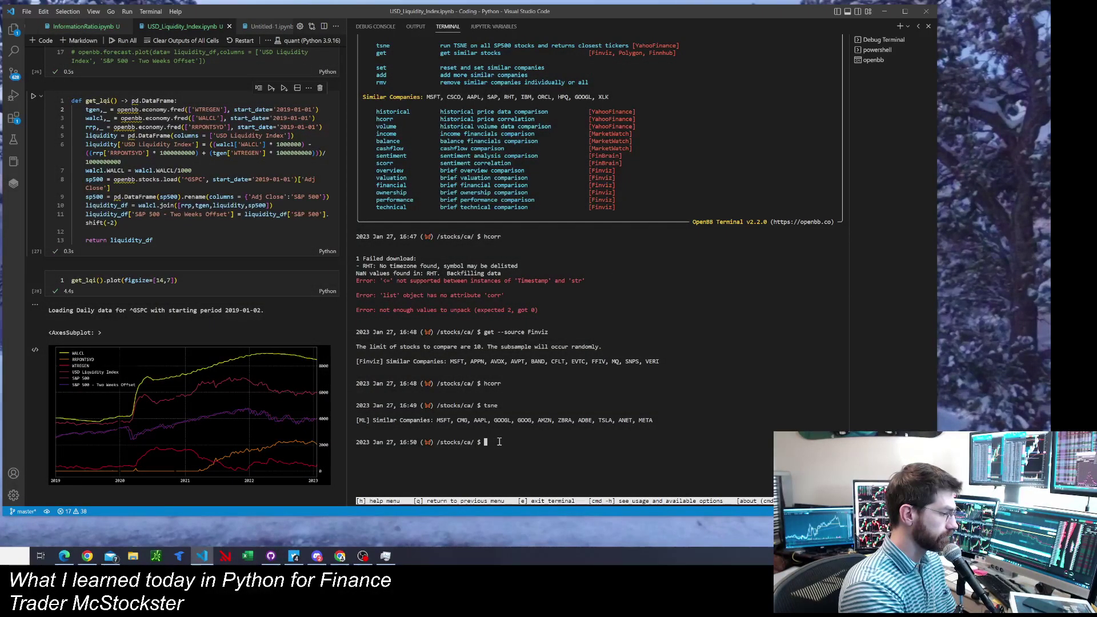
type("hcorr")
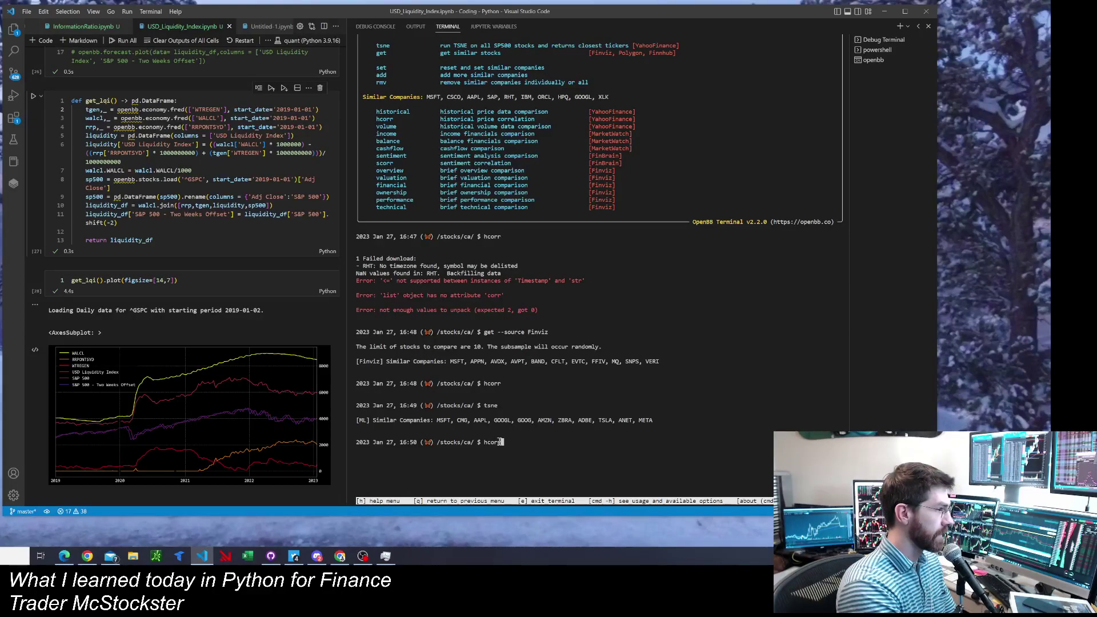
key("Return")
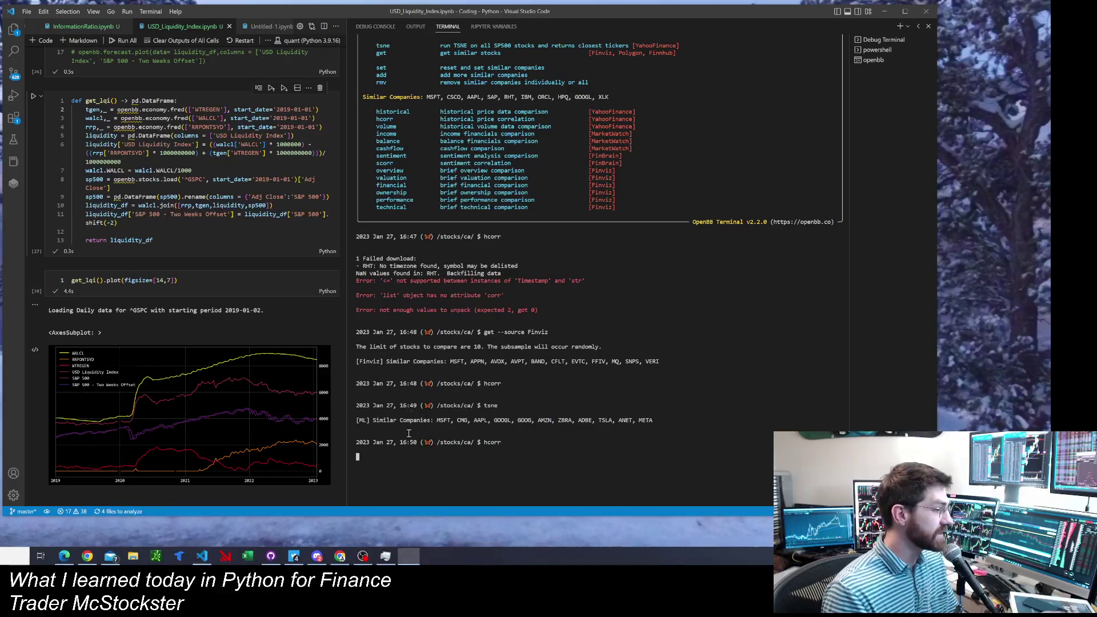
key("q")
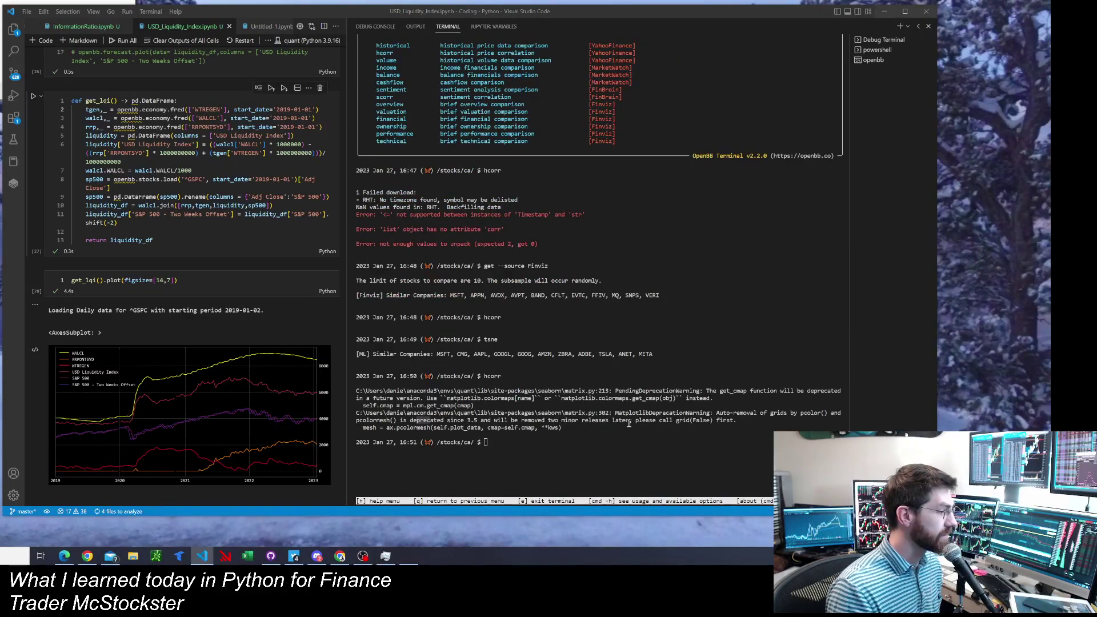